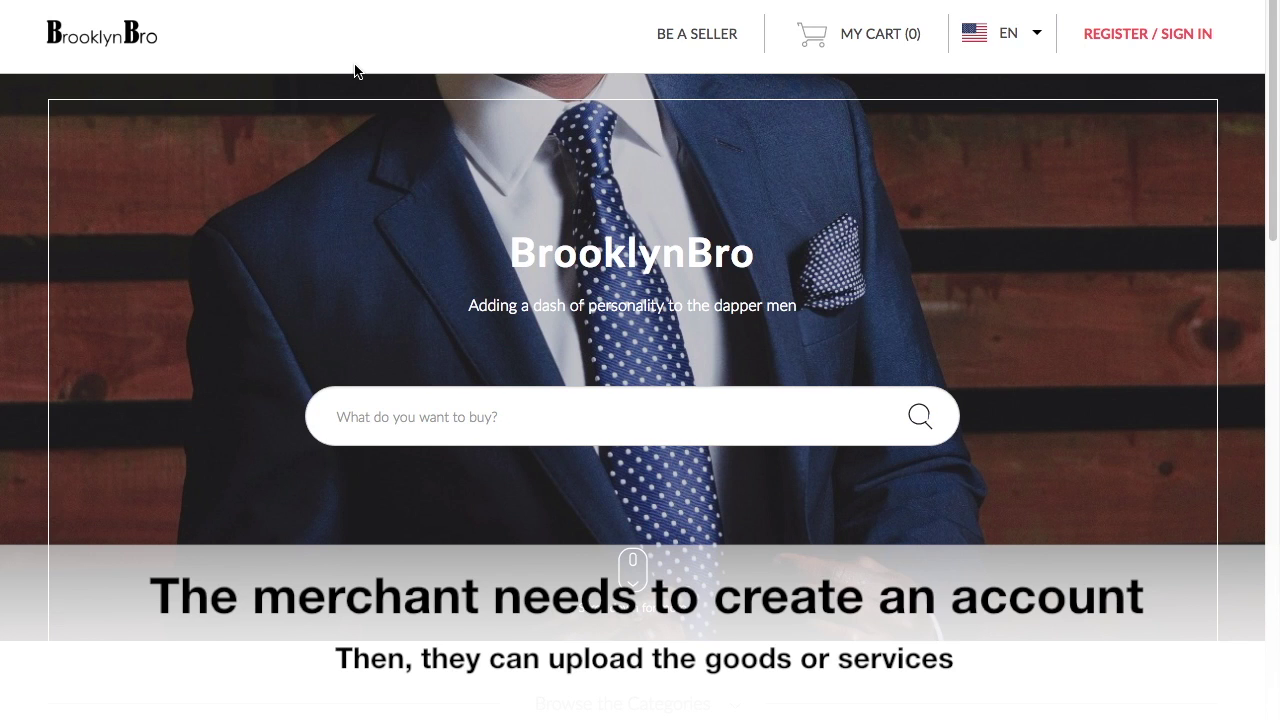
- Add the Leather belts item to the shopping cart after checking its Colour options
click(673, 37)
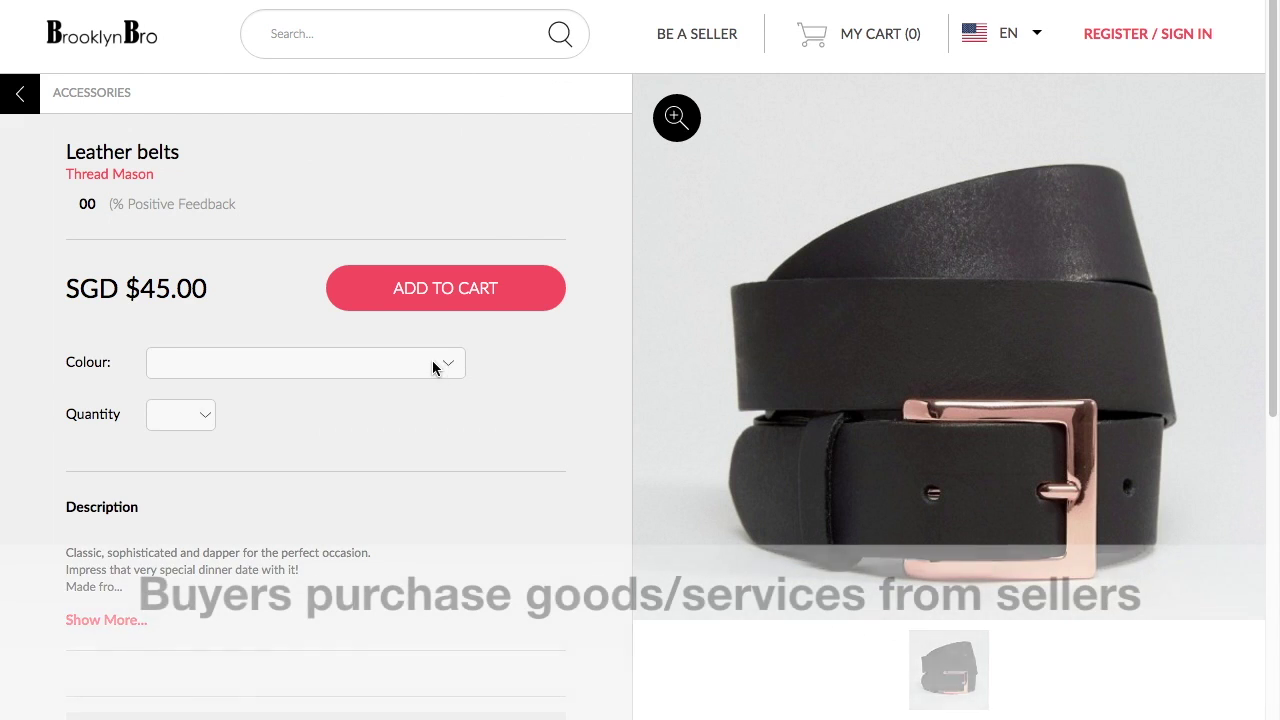
click(433, 366)
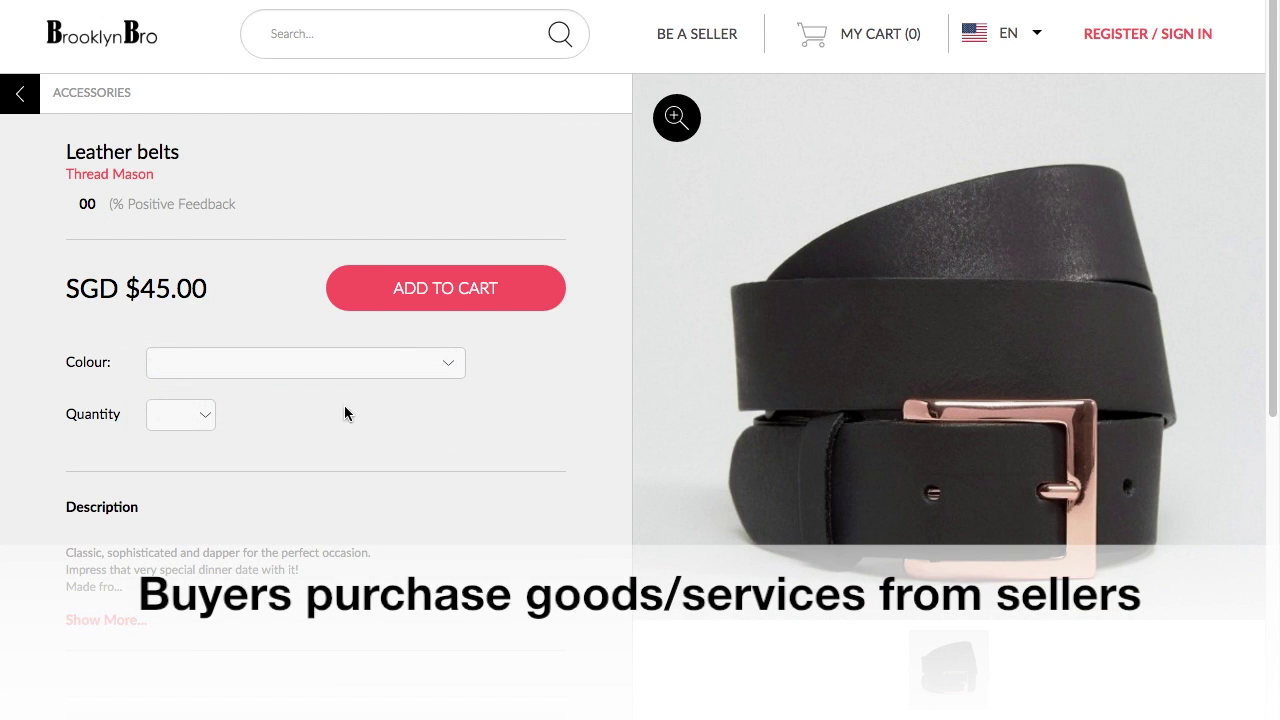
click(356, 290)
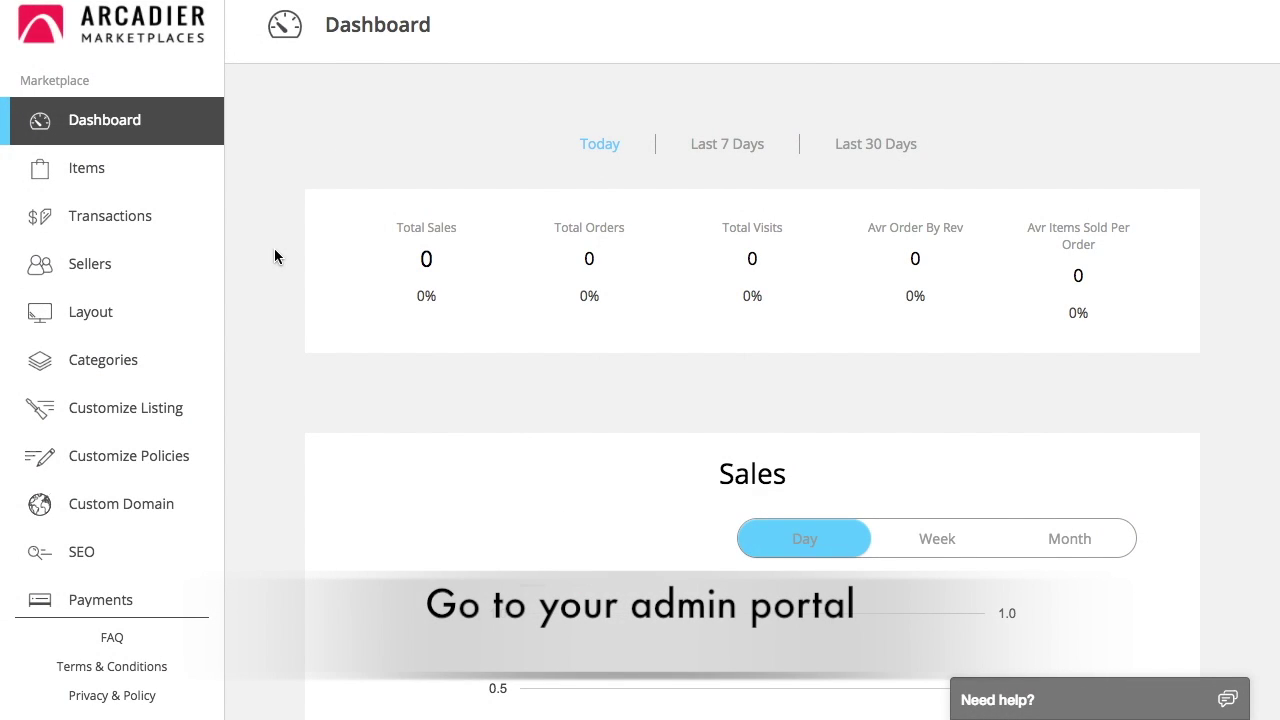
- Look through the Layout page's Logo, Cover and About Us settings
click(171, 326)
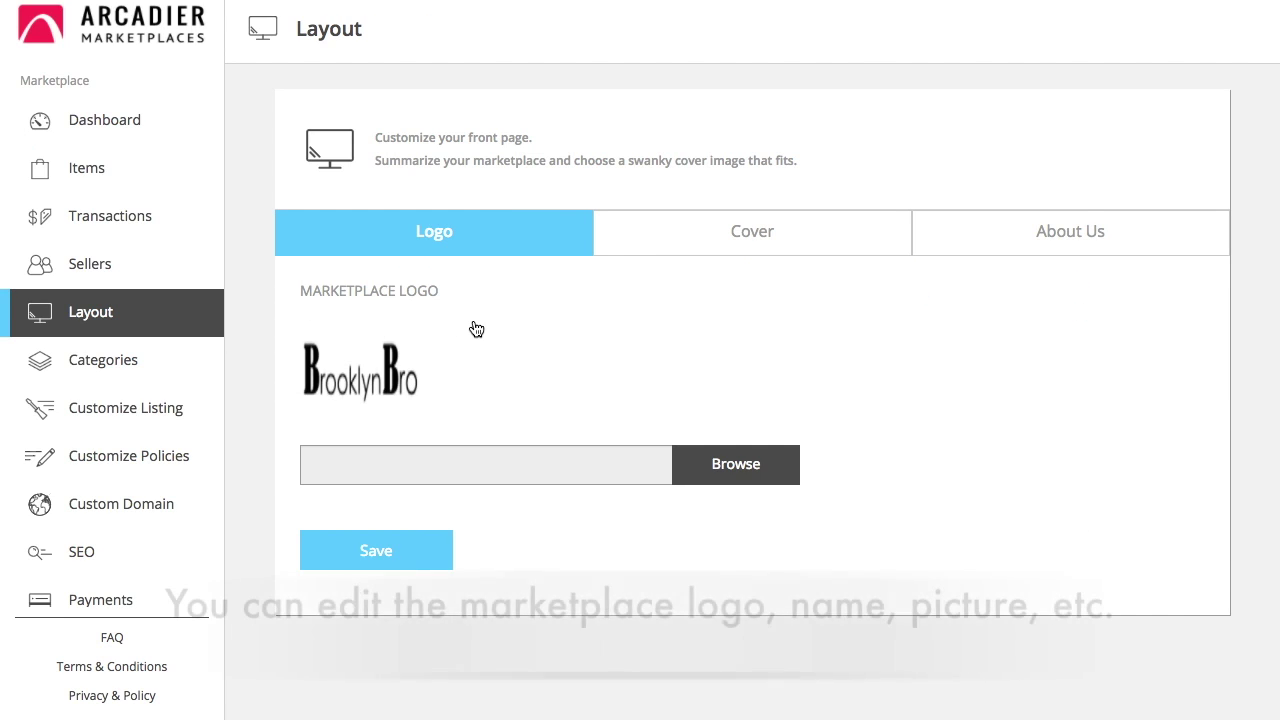
click(690, 252)
scroll(690, 262, down, 5)
scroll(690, 262, up, 5)
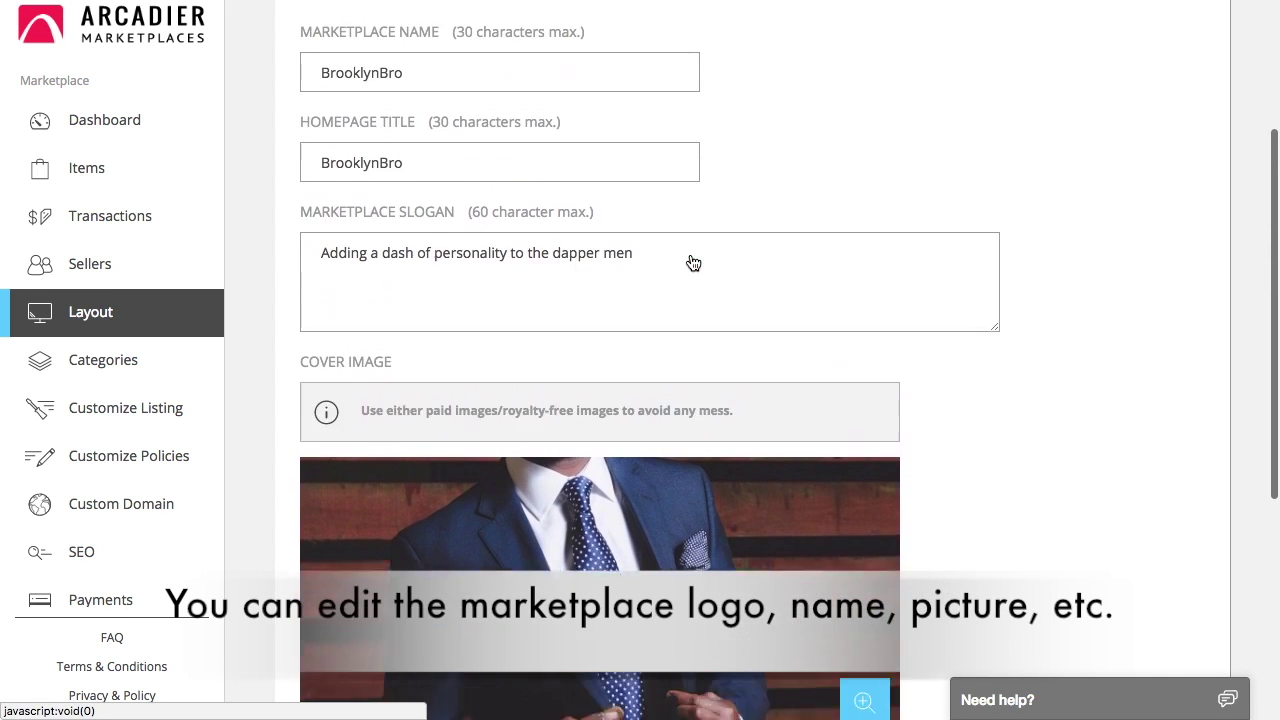
click(983, 132)
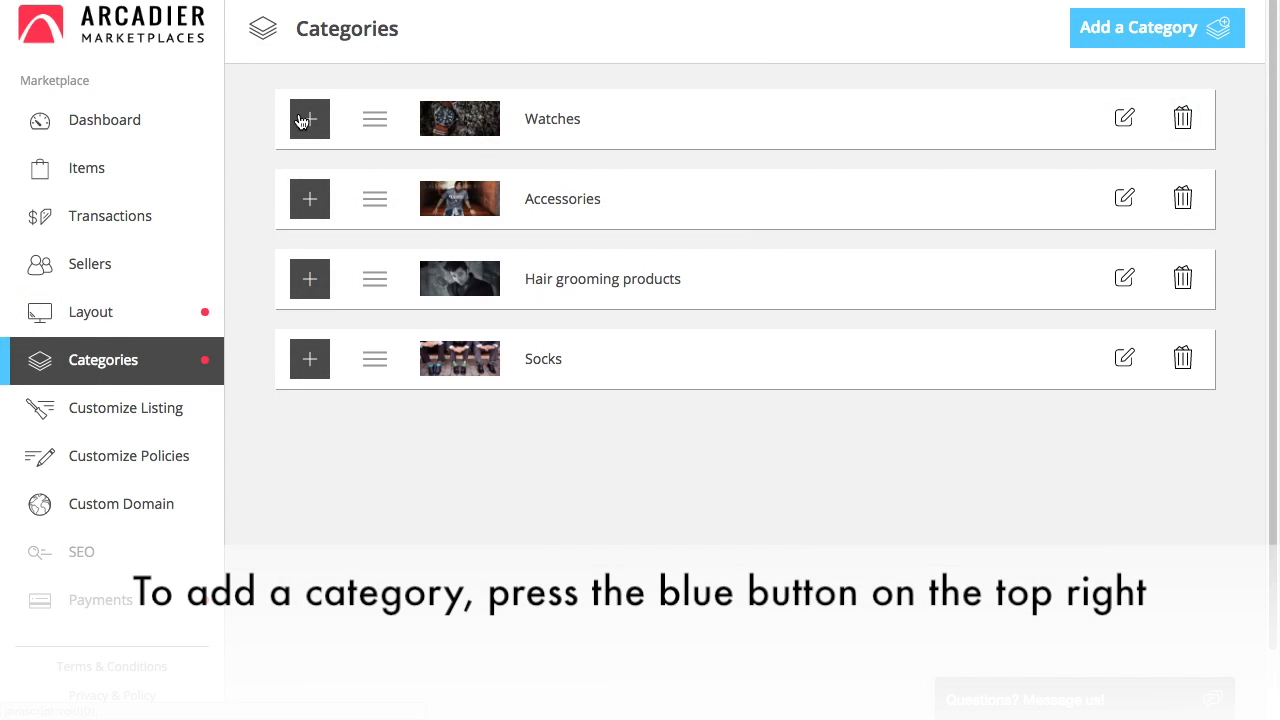
- Create a Bags category using the cropped duffel bag.jpg as its picture
click(1141, 40)
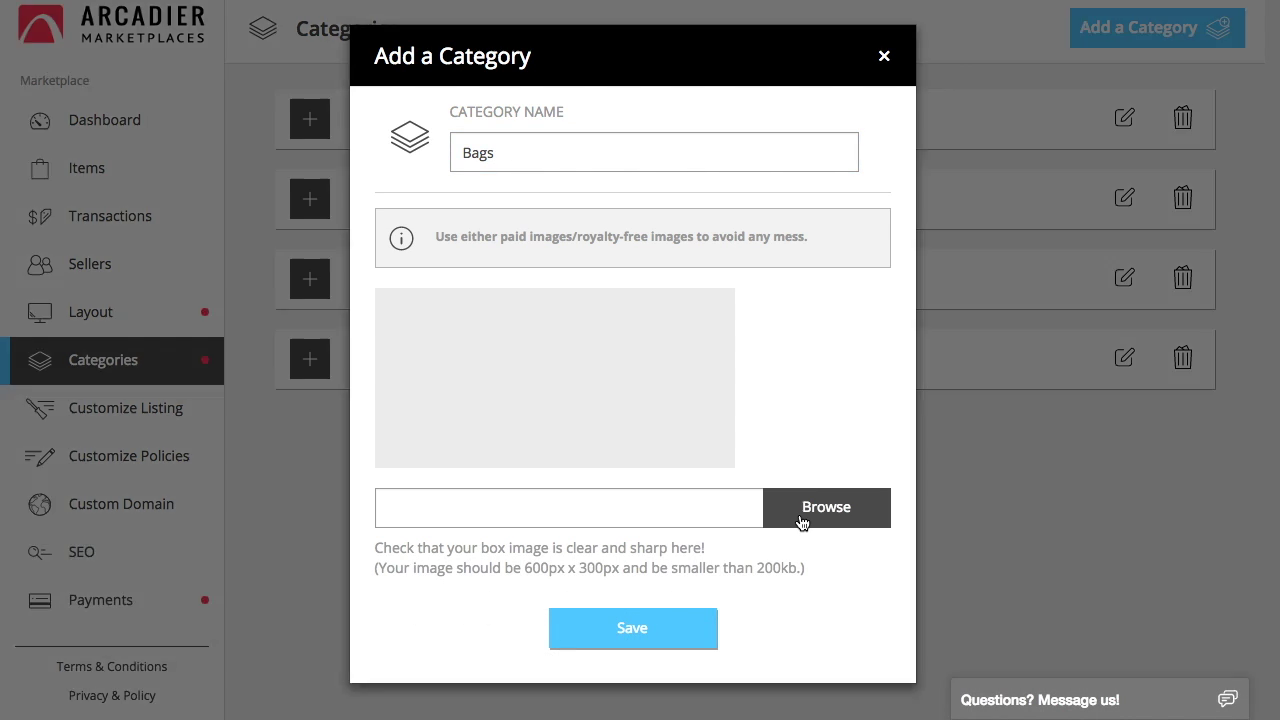
click(806, 517)
click(689, 200)
scroll(595, 92, down, 3)
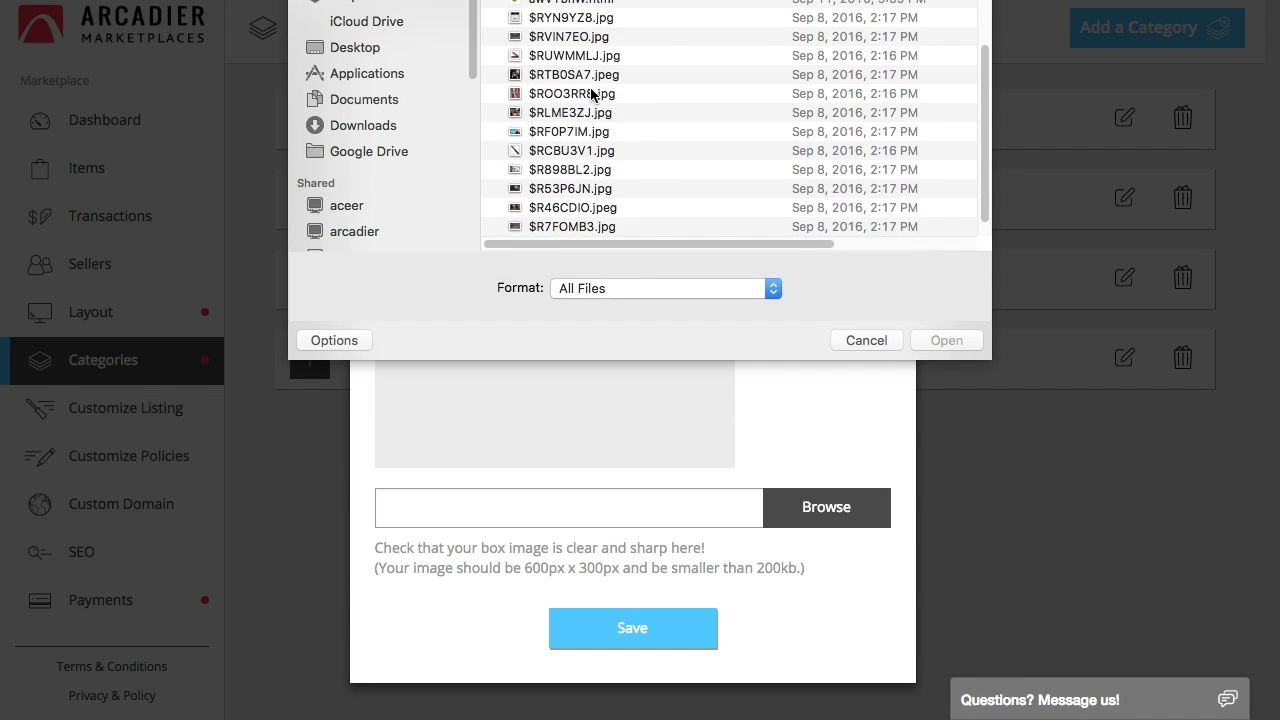
scroll(595, 92, up, 3)
click(567, 68)
click(946, 340)
click(904, 63)
click(443, 285)
click(635, 614)
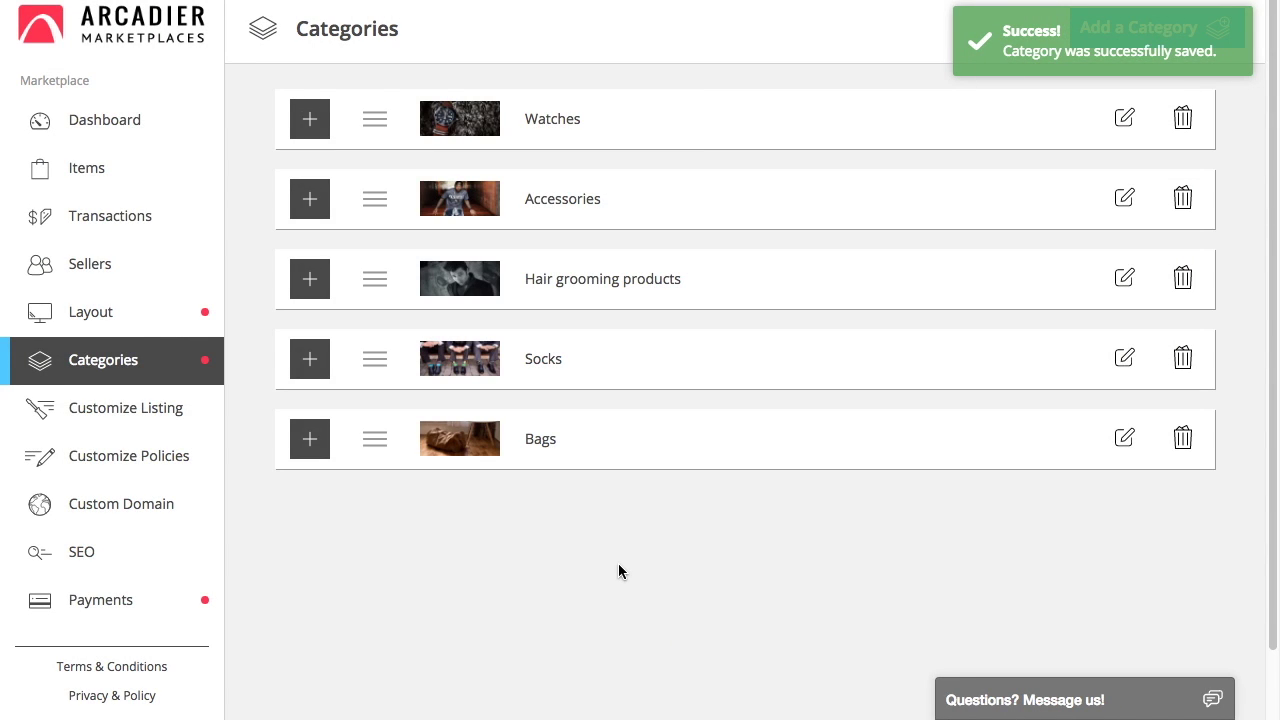
- Add 'Sling bags' and 'Duffel bags' as sub-categories under Bags
click(310, 443)
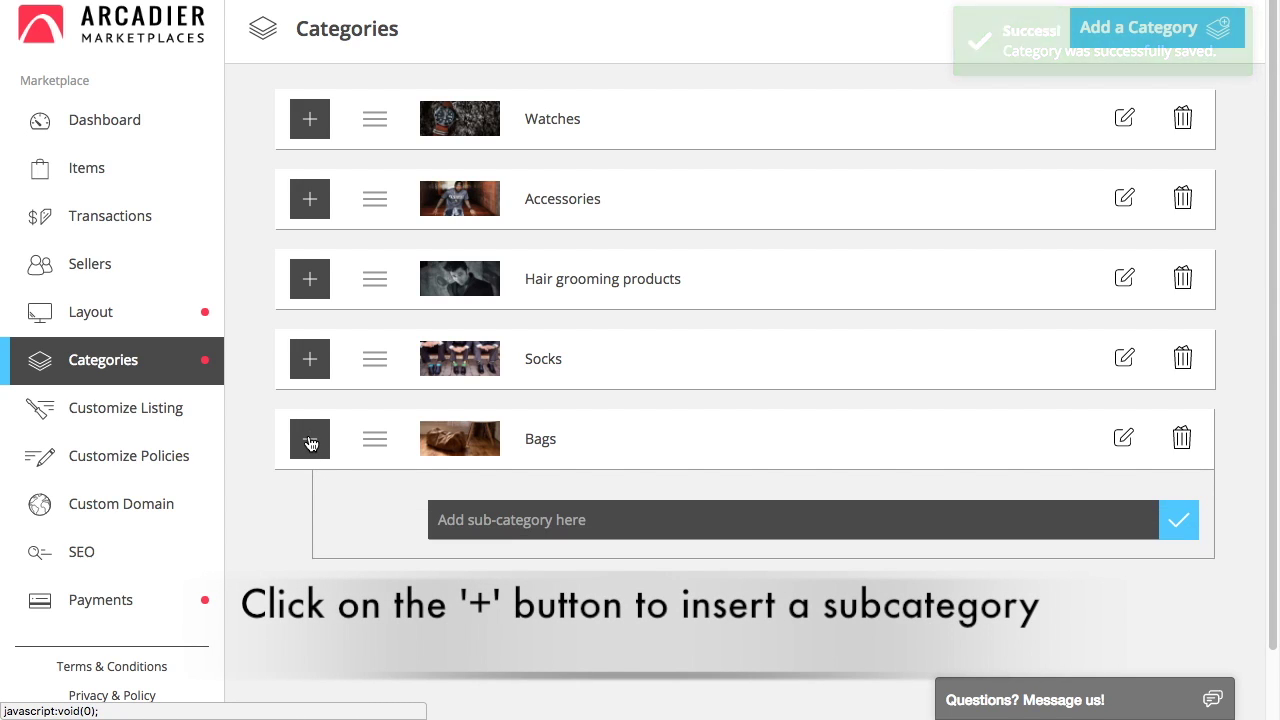
click(525, 529)
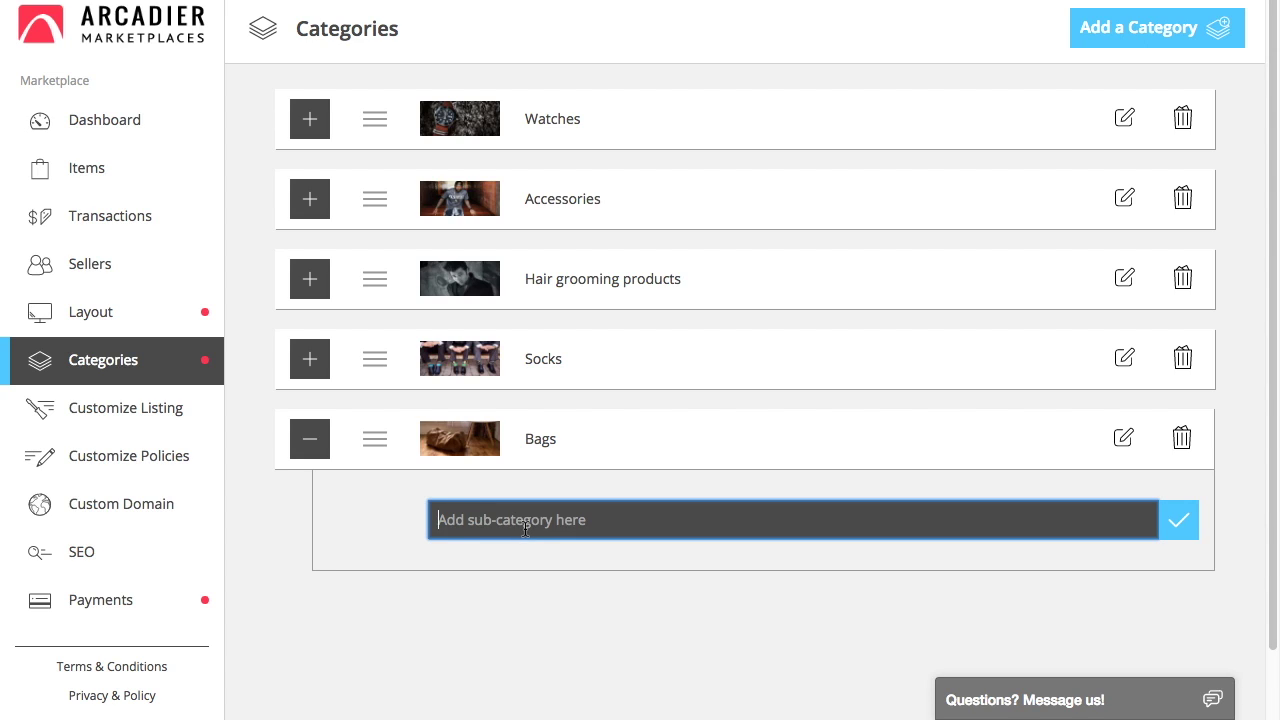
text(Sling bags)
click(1172, 522)
click(1061, 575)
text(Duffel bags)
click(1182, 584)
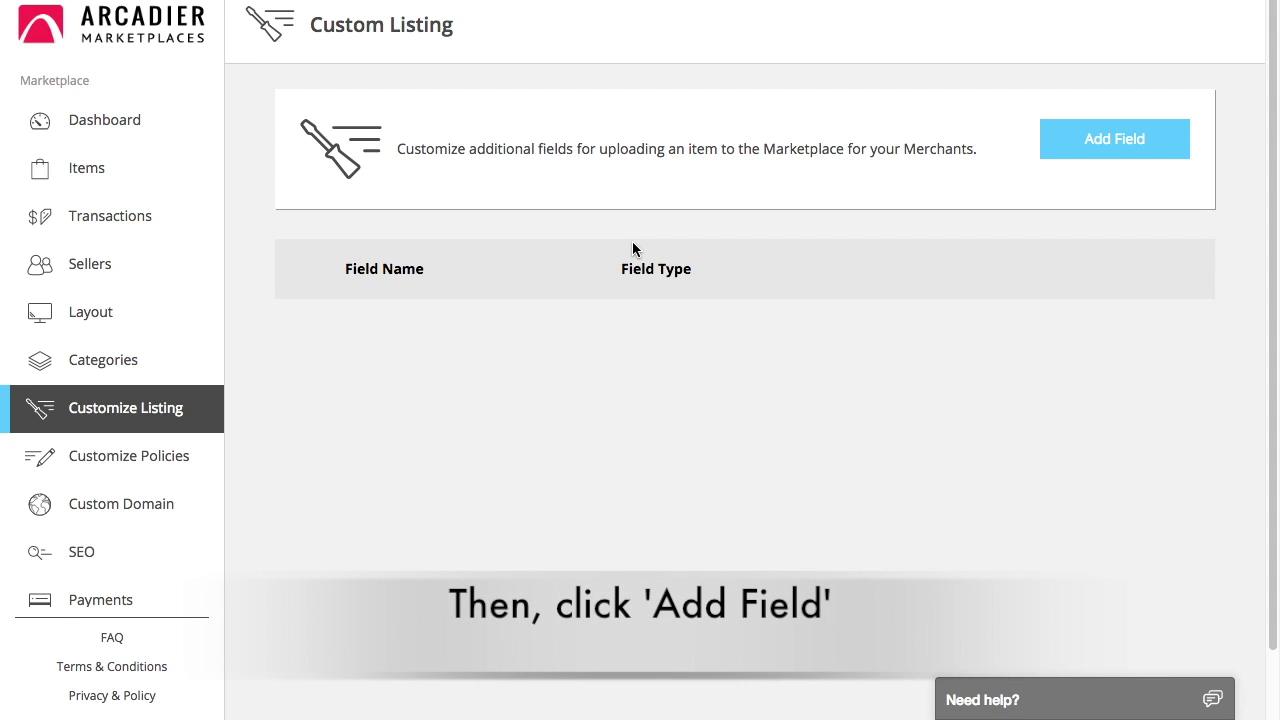
- Save a mandatory 'Country of origin' custom listing field of type Text Field
click(1105, 160)
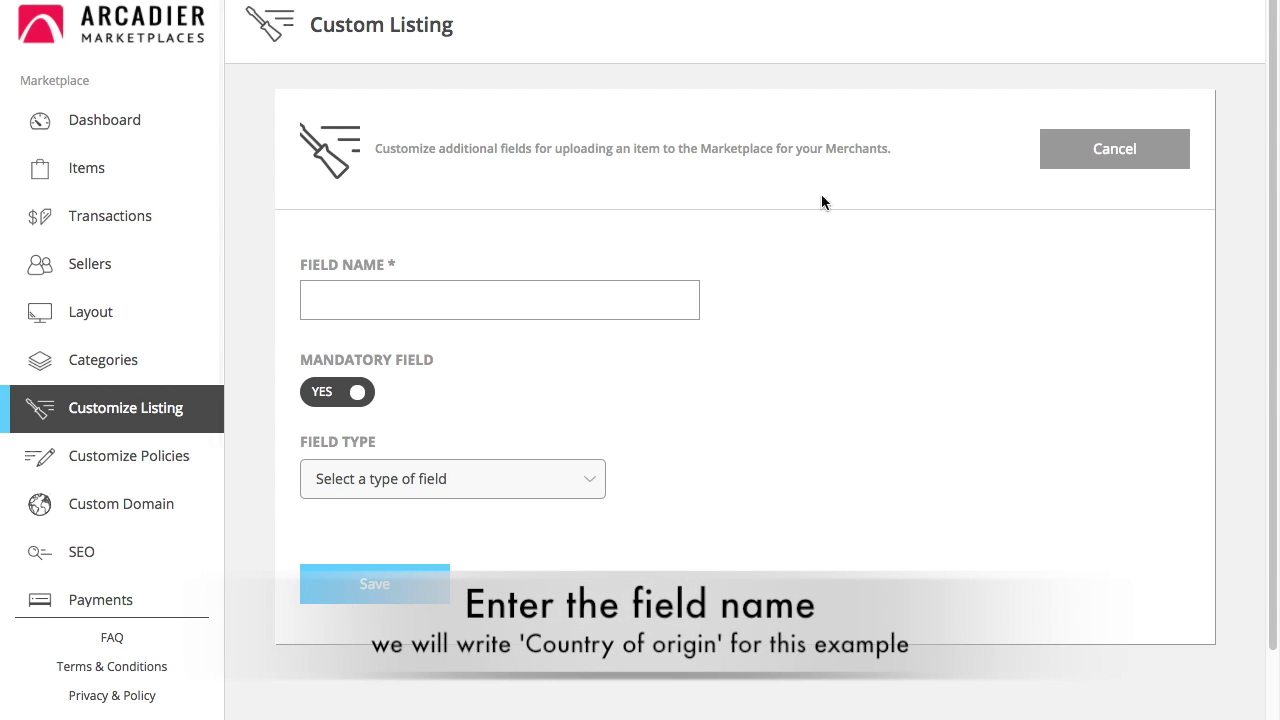
click(649, 290)
text(Count)
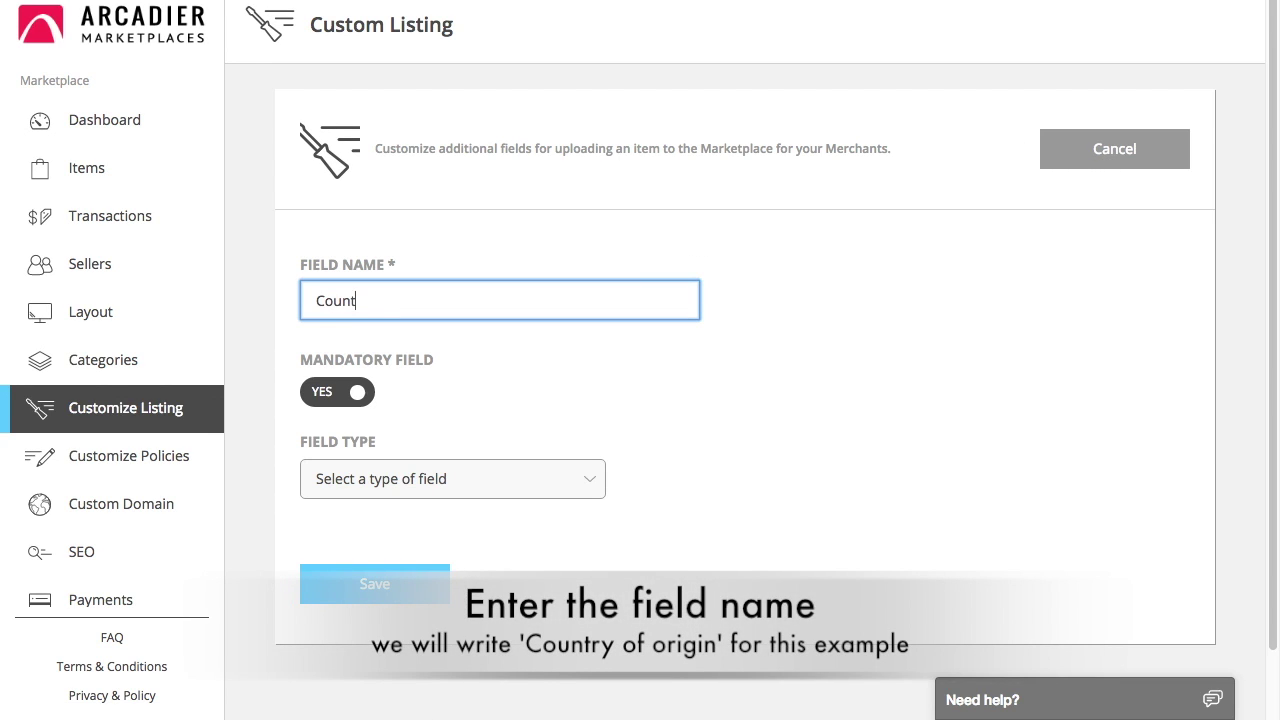
text(ry of origin)
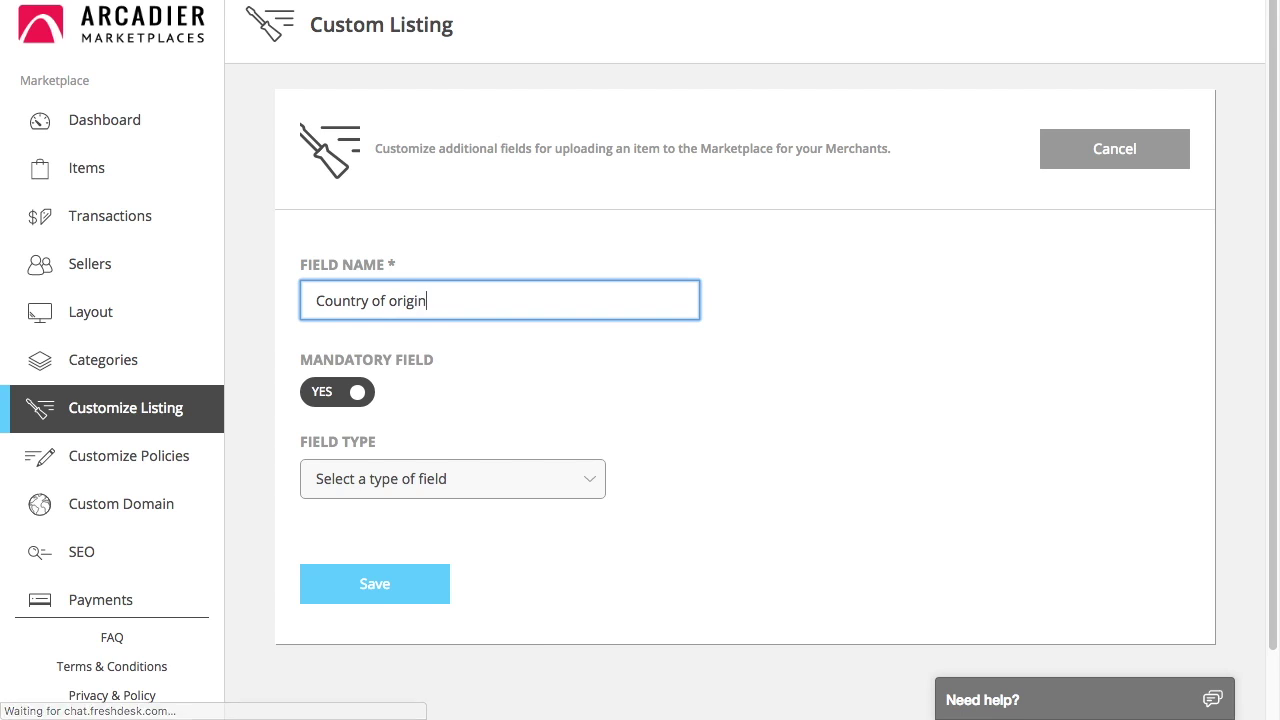
click(366, 400)
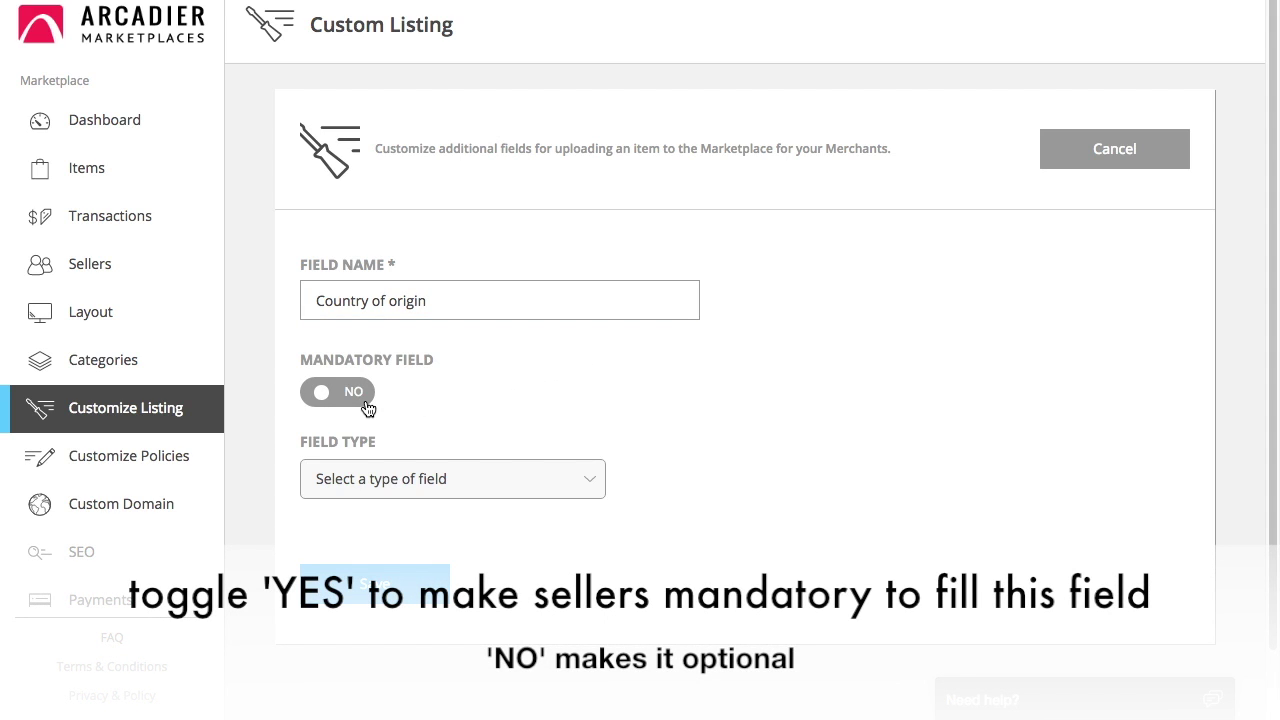
click(367, 403)
click(478, 487)
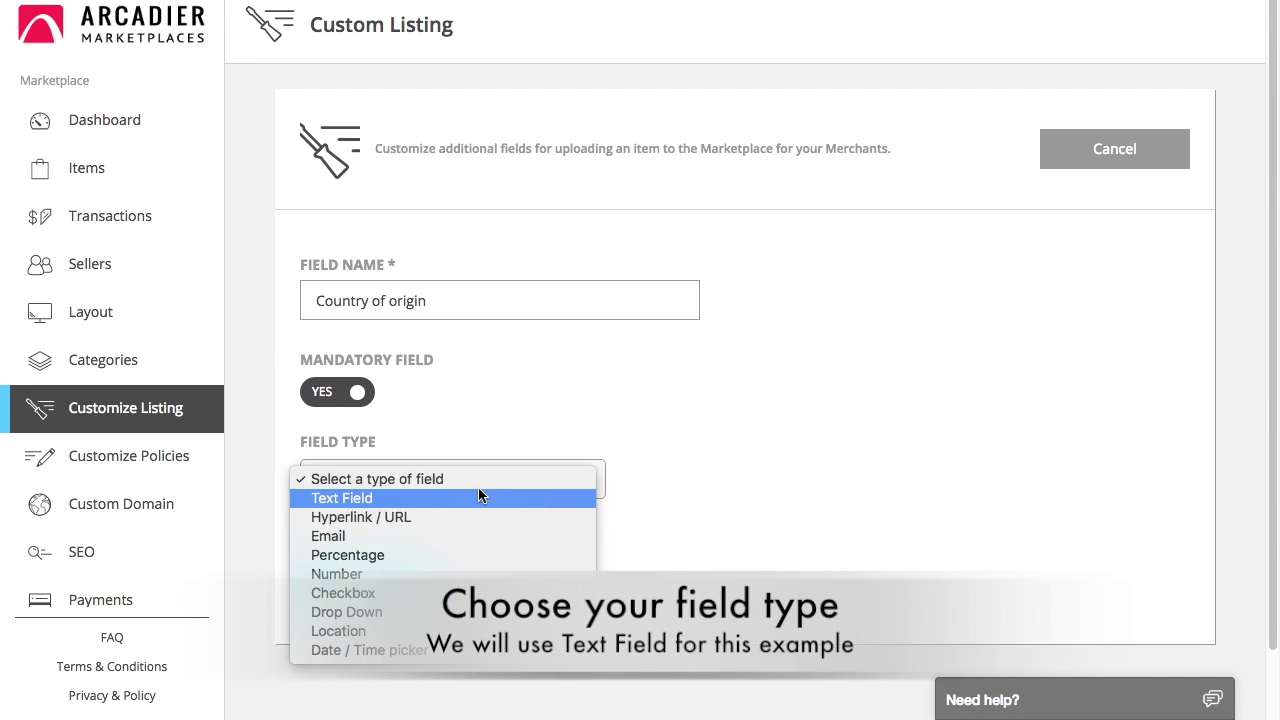
click(474, 499)
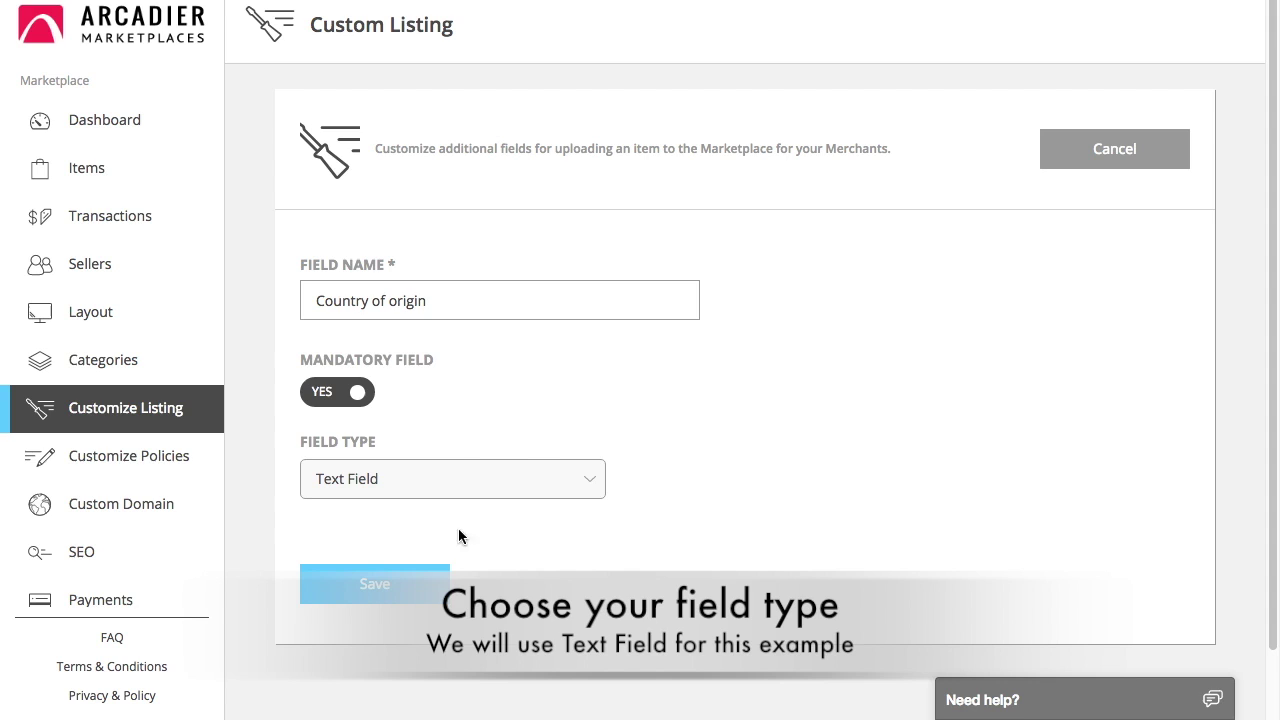
click(425, 589)
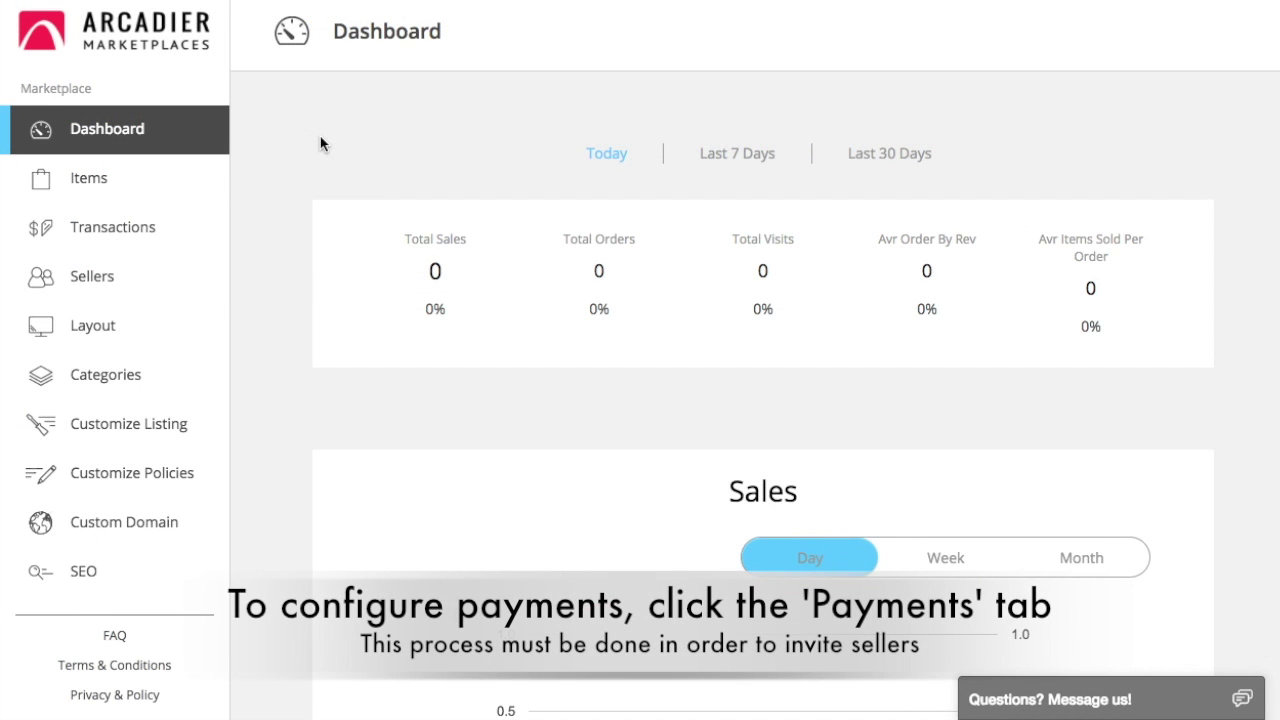
- Go to Payments and start linking PayPal, currently Not Added
scroll(123, 310, down, 3)
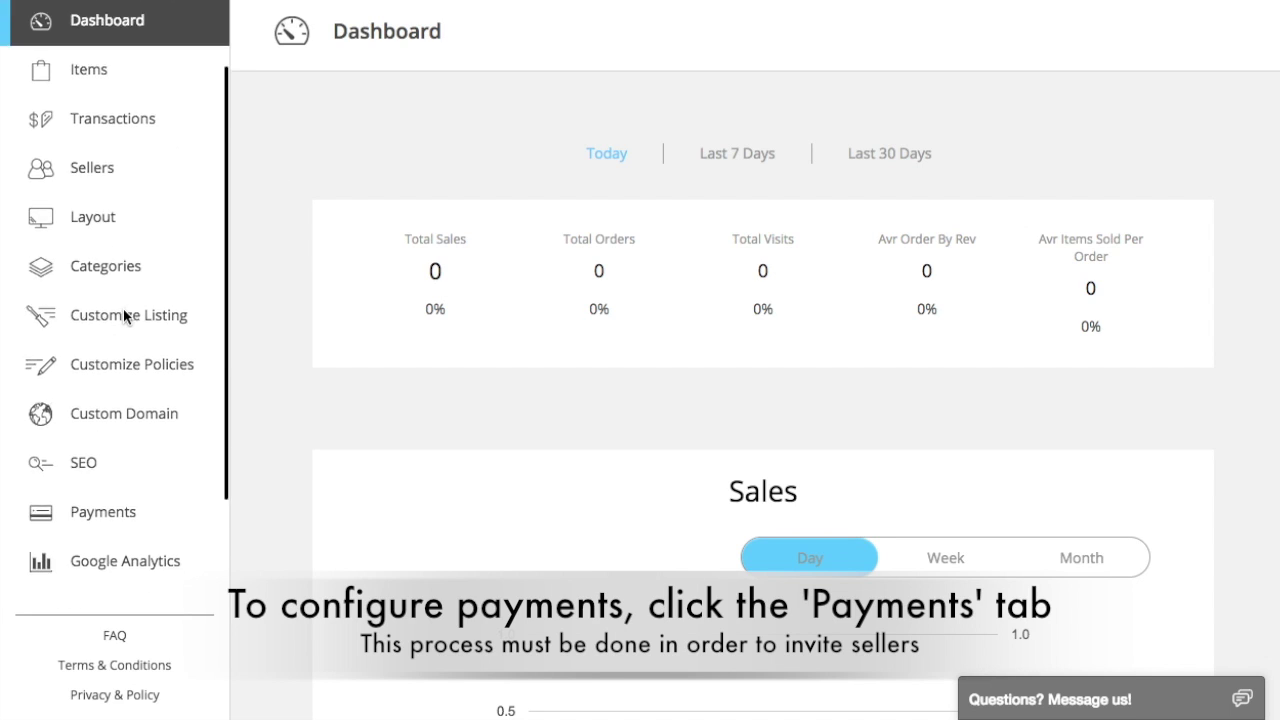
click(146, 487)
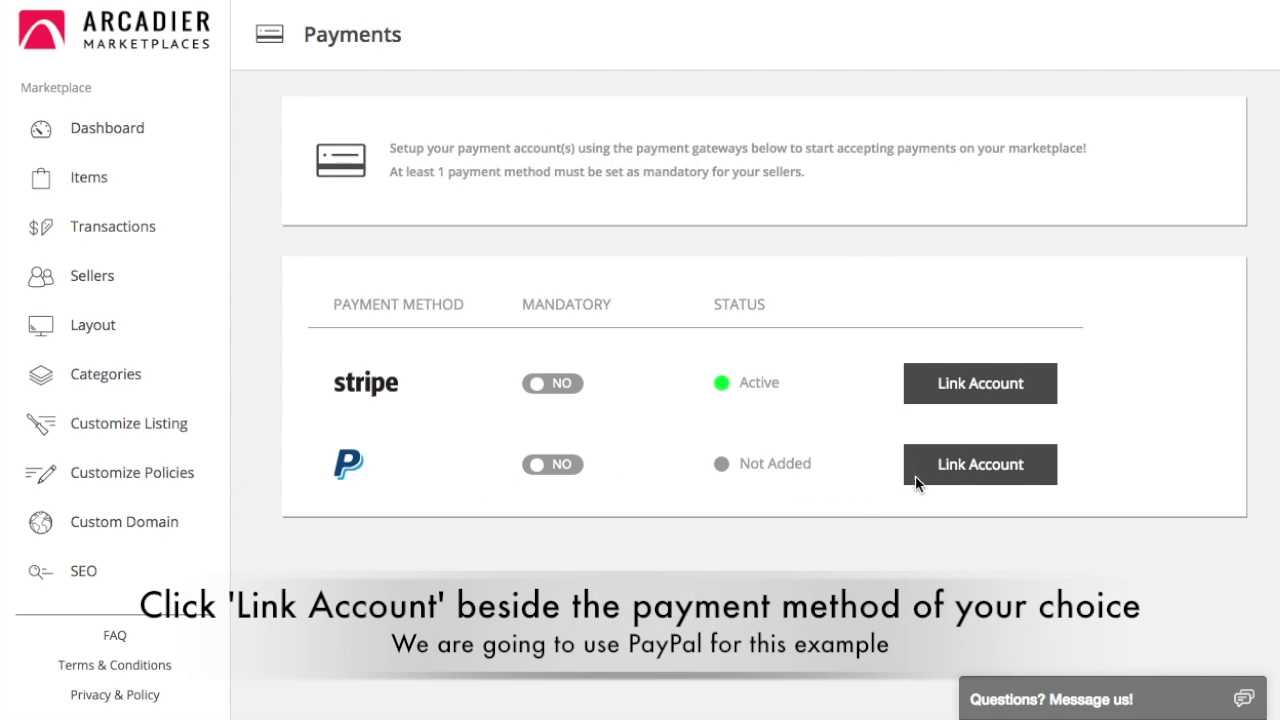
click(1010, 473)
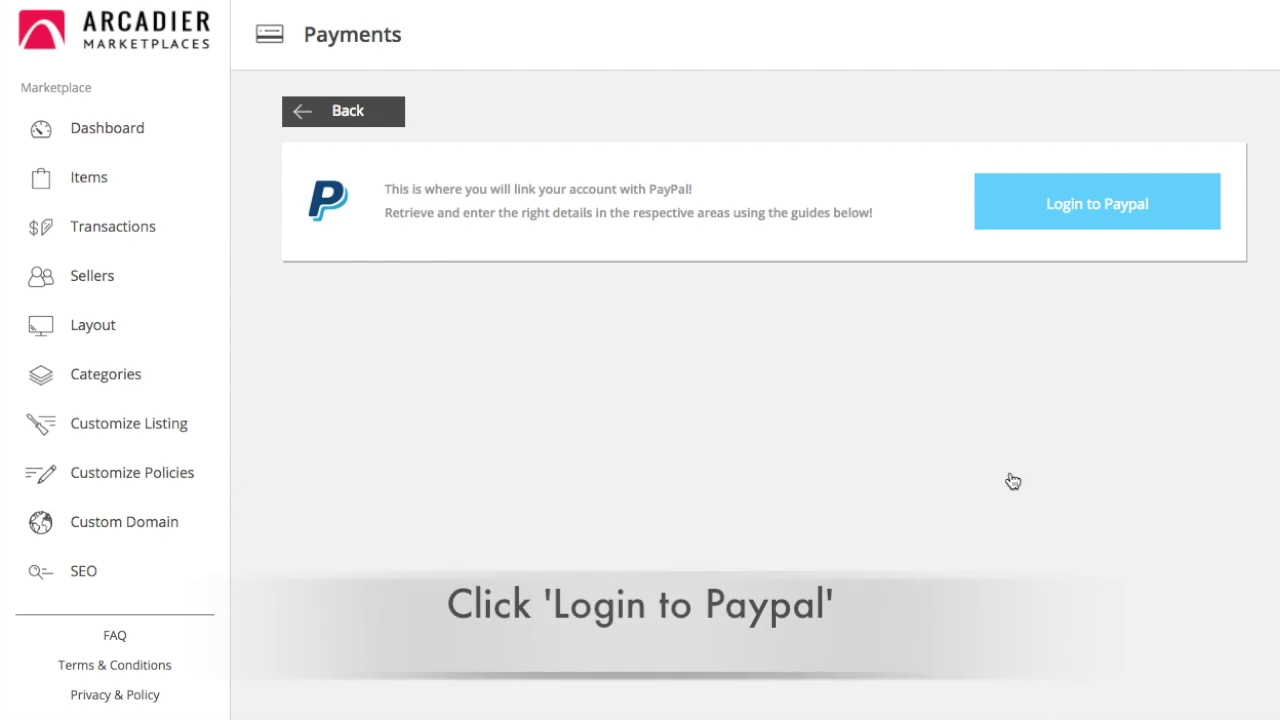
- Log in to PayPal with the account credentials and agree to share profile details
click(1025, 224)
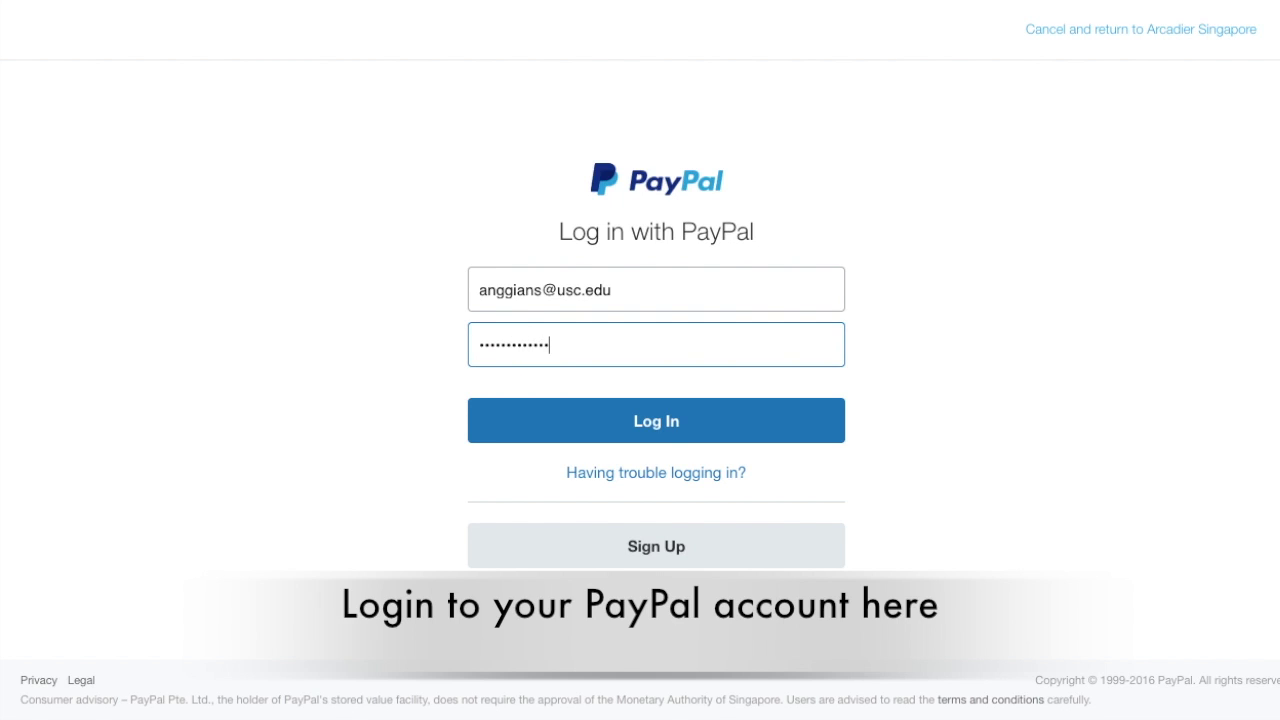
key(Return)
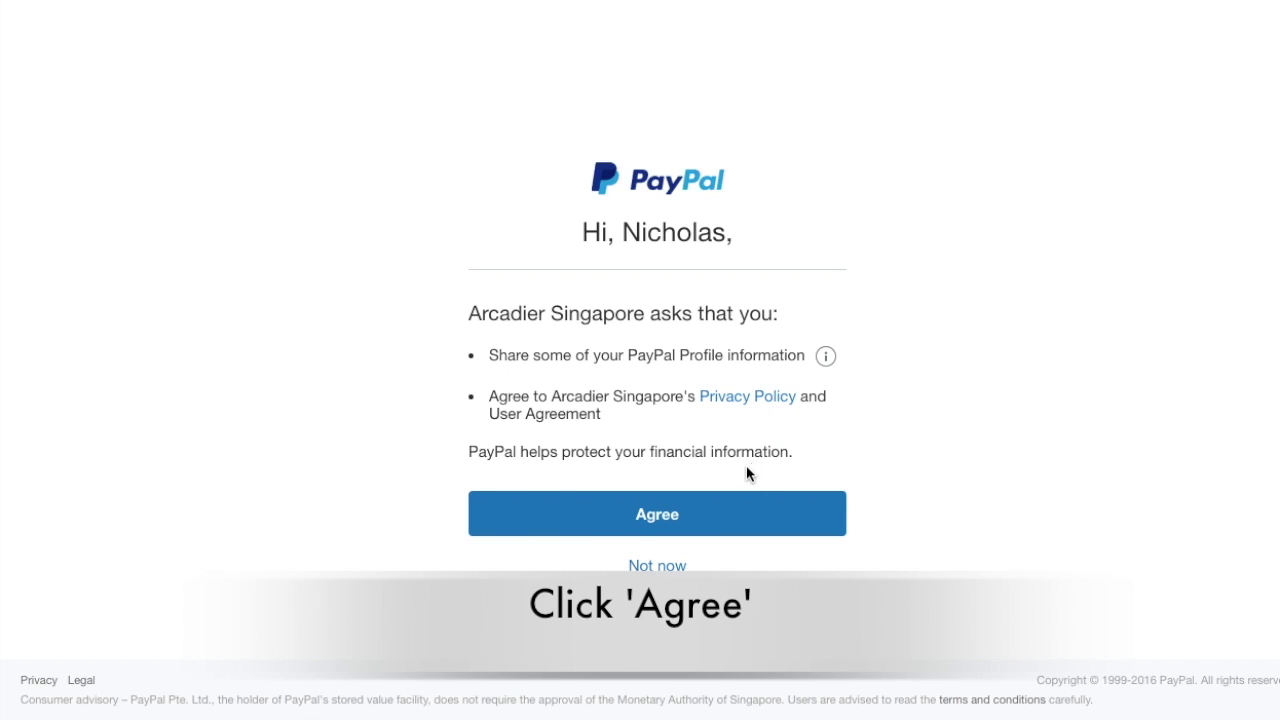
click(716, 513)
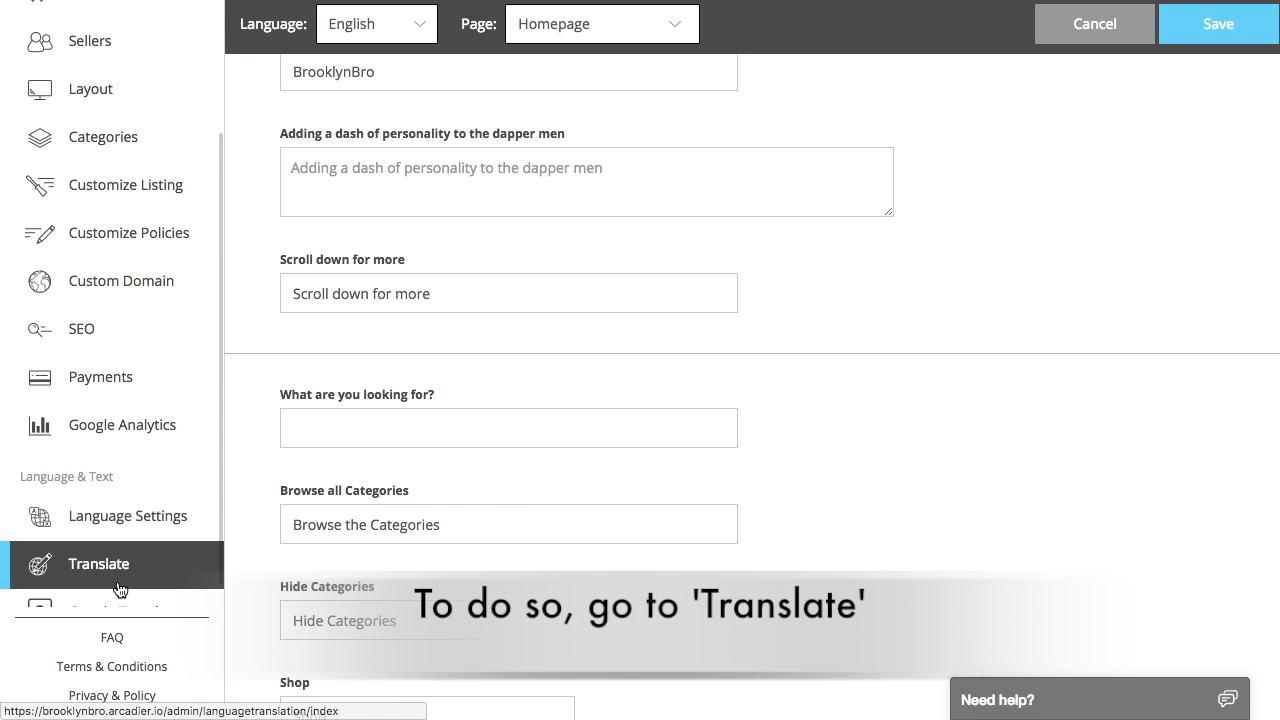
- Change the Homepage search prompt 'What are you looking for?' to 'Search for something' and save
click(119, 589)
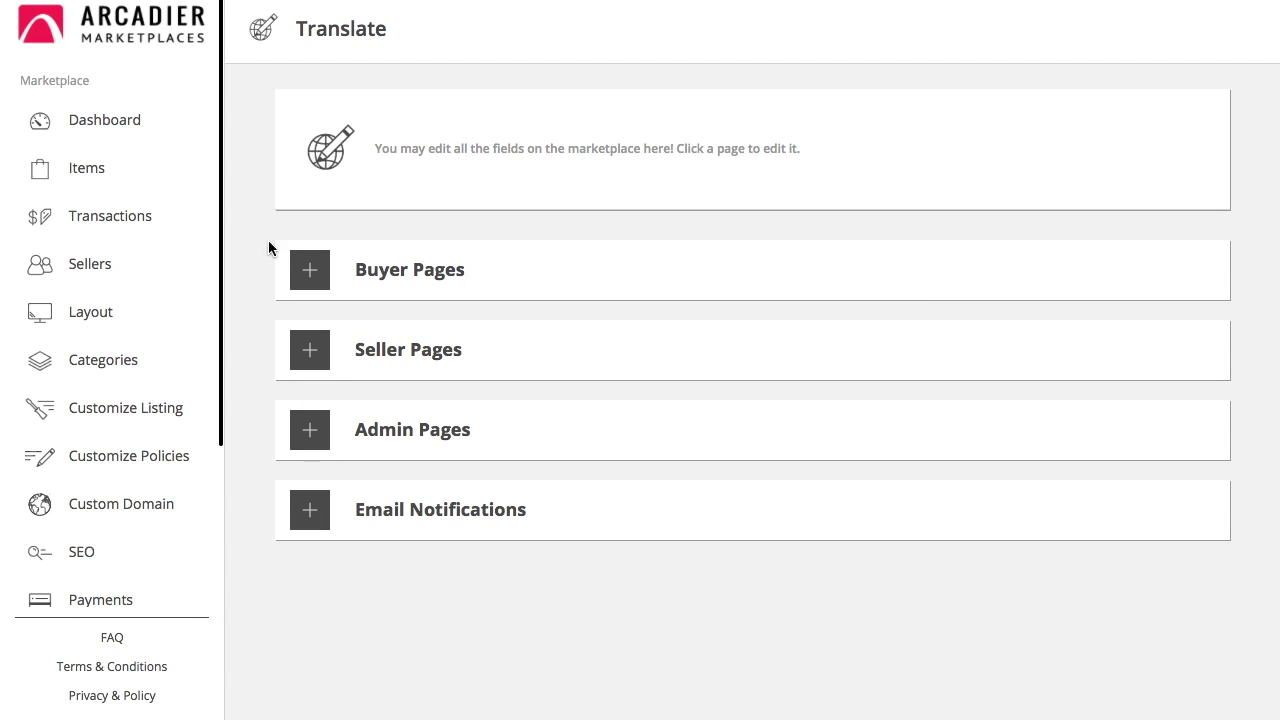
click(316, 270)
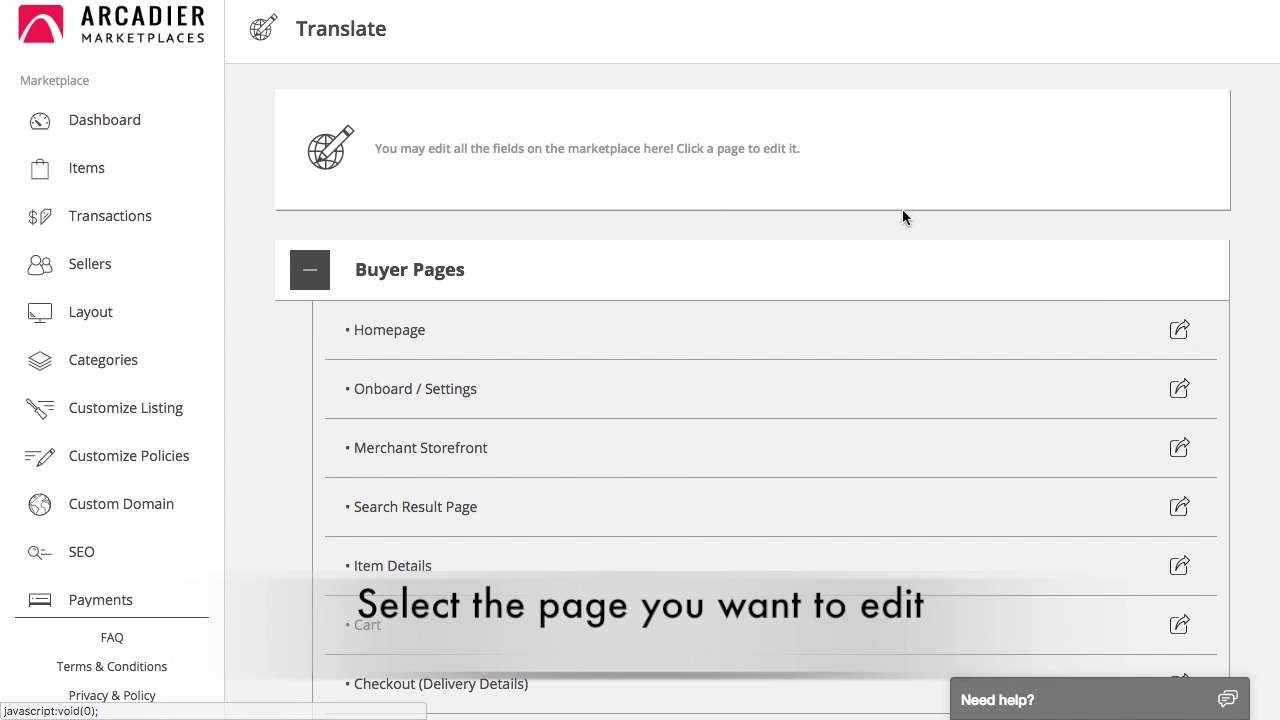
click(1180, 329)
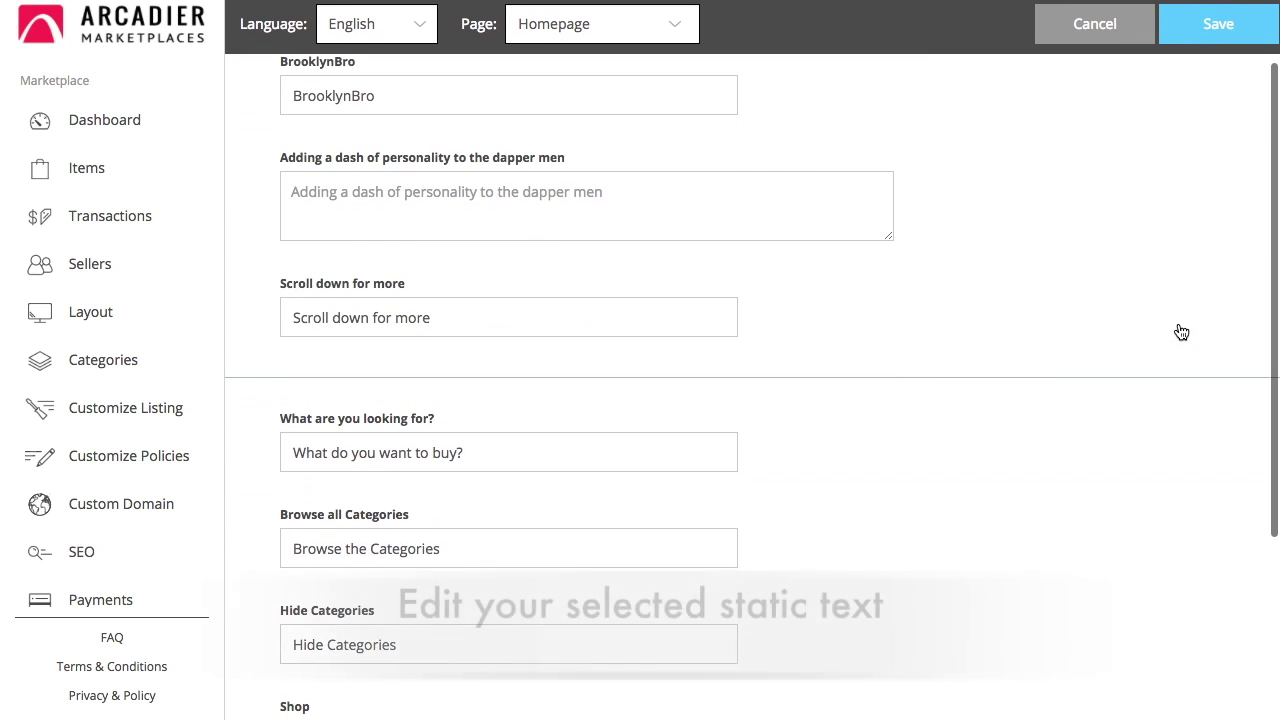
drag(560, 457, 289, 453)
text(Search for something)
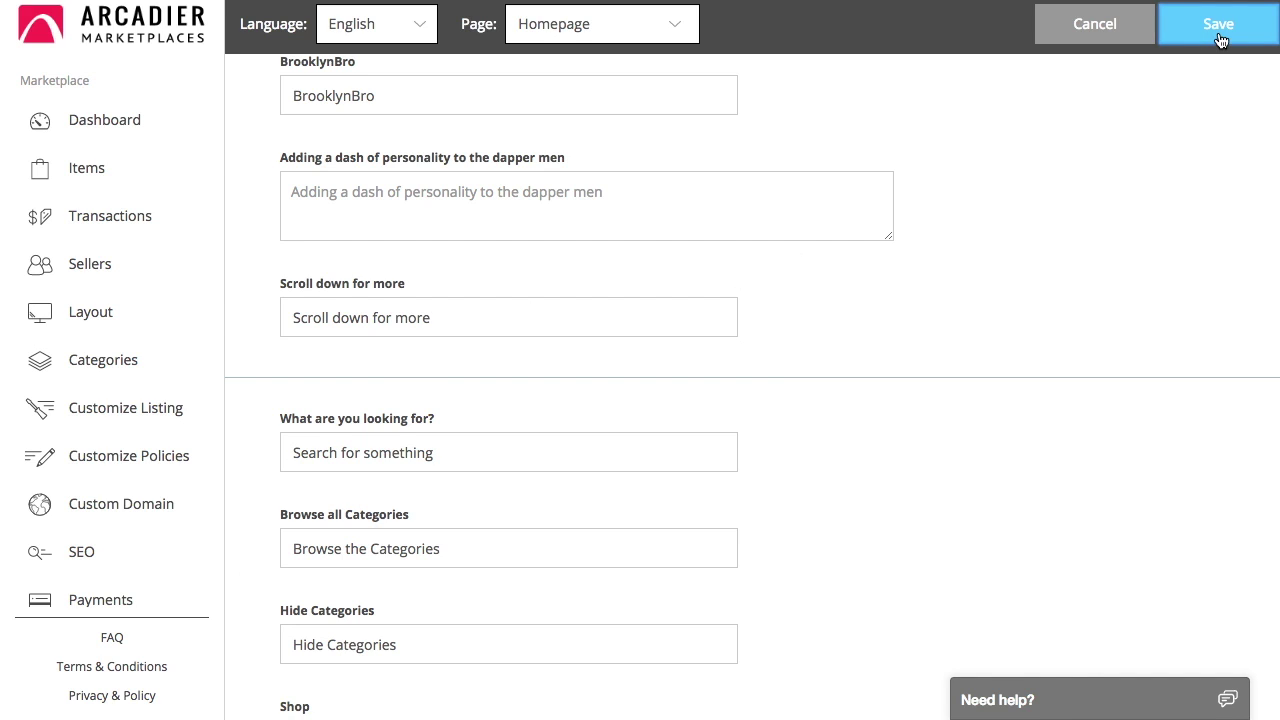
click(1220, 38)
click(649, 40)
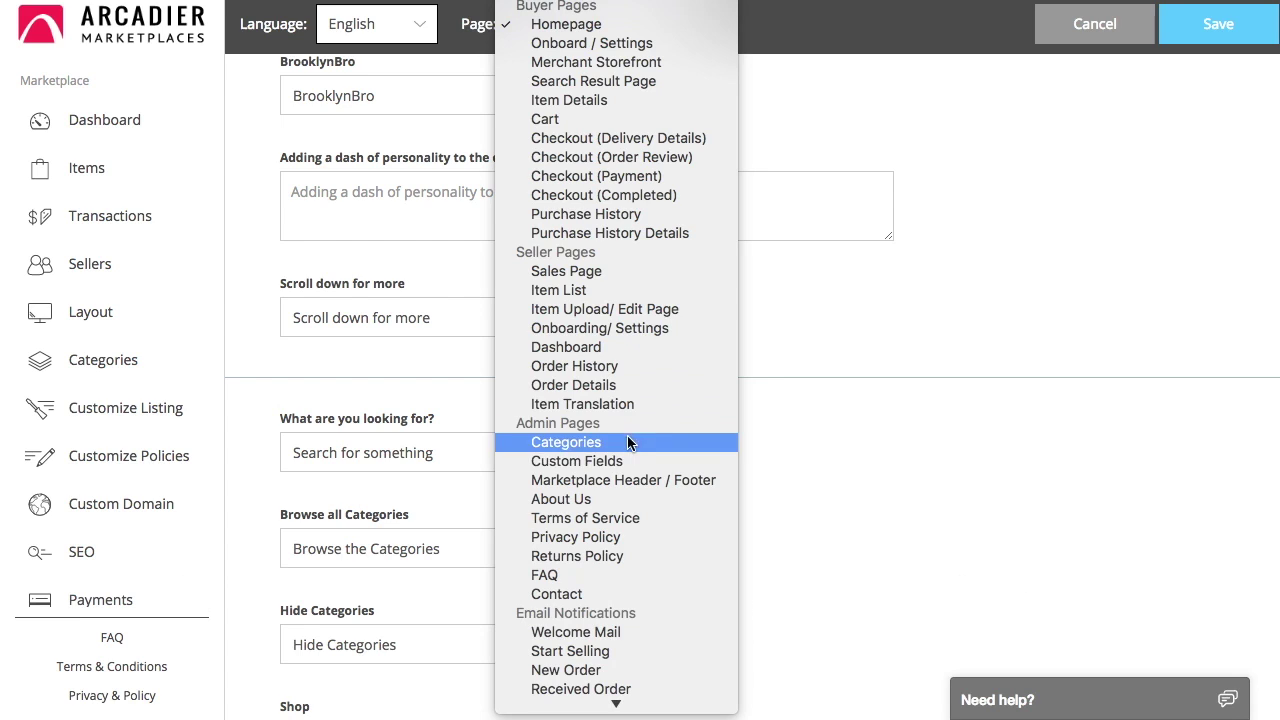
- Relabel the Marketplace Header / Footer texts to 'Register as a seller' and 'Register / Log in', then save
click(627, 474)
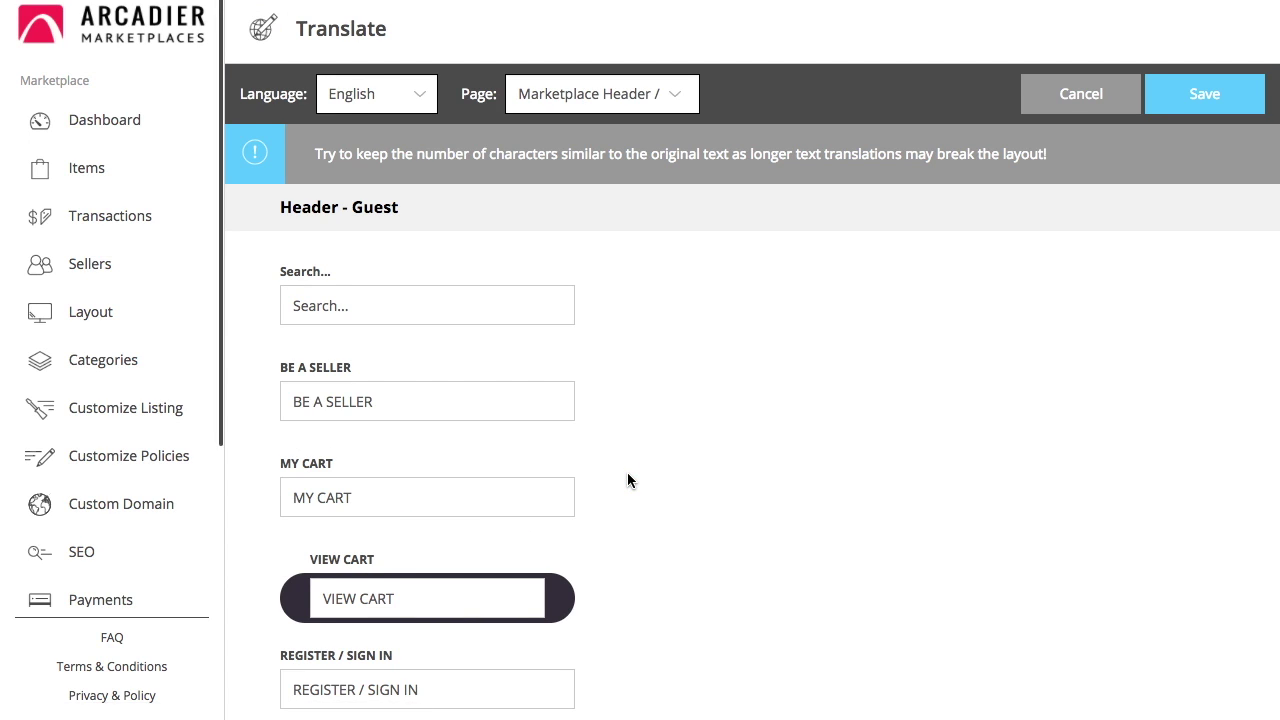
scroll(627, 472, down, 5)
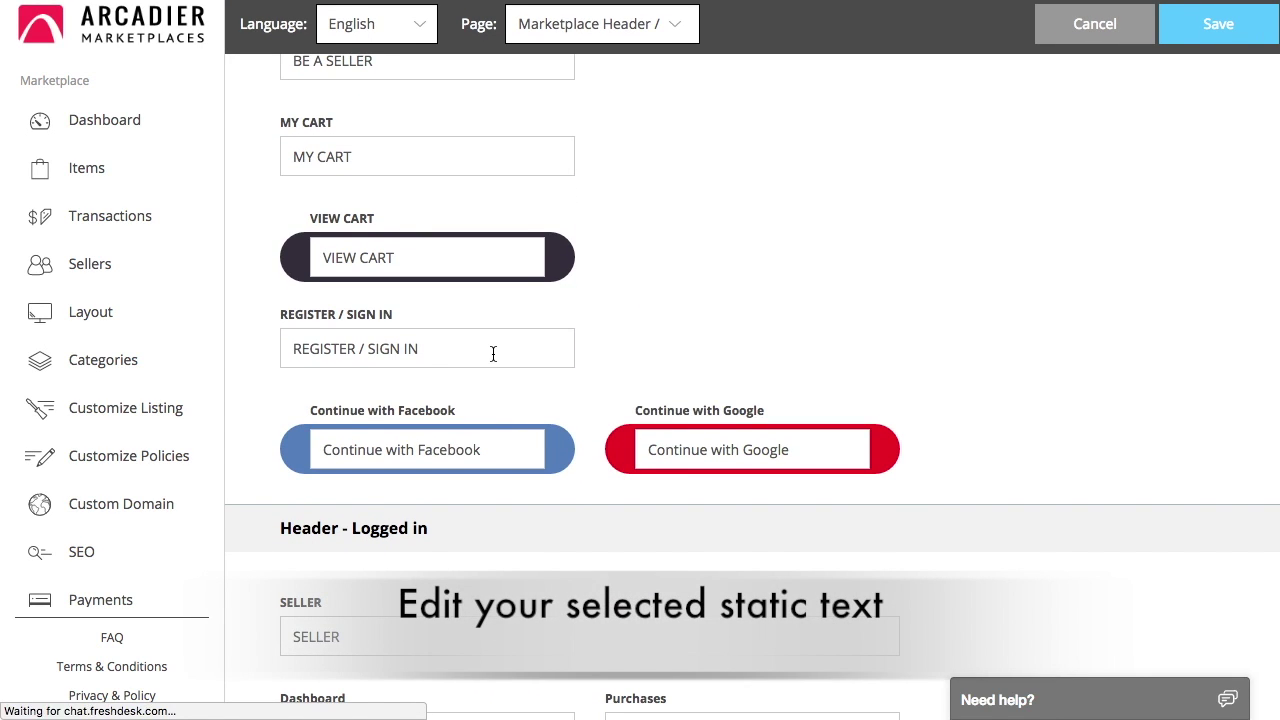
triple_click(493, 354)
double_click(397, 346)
text(K)
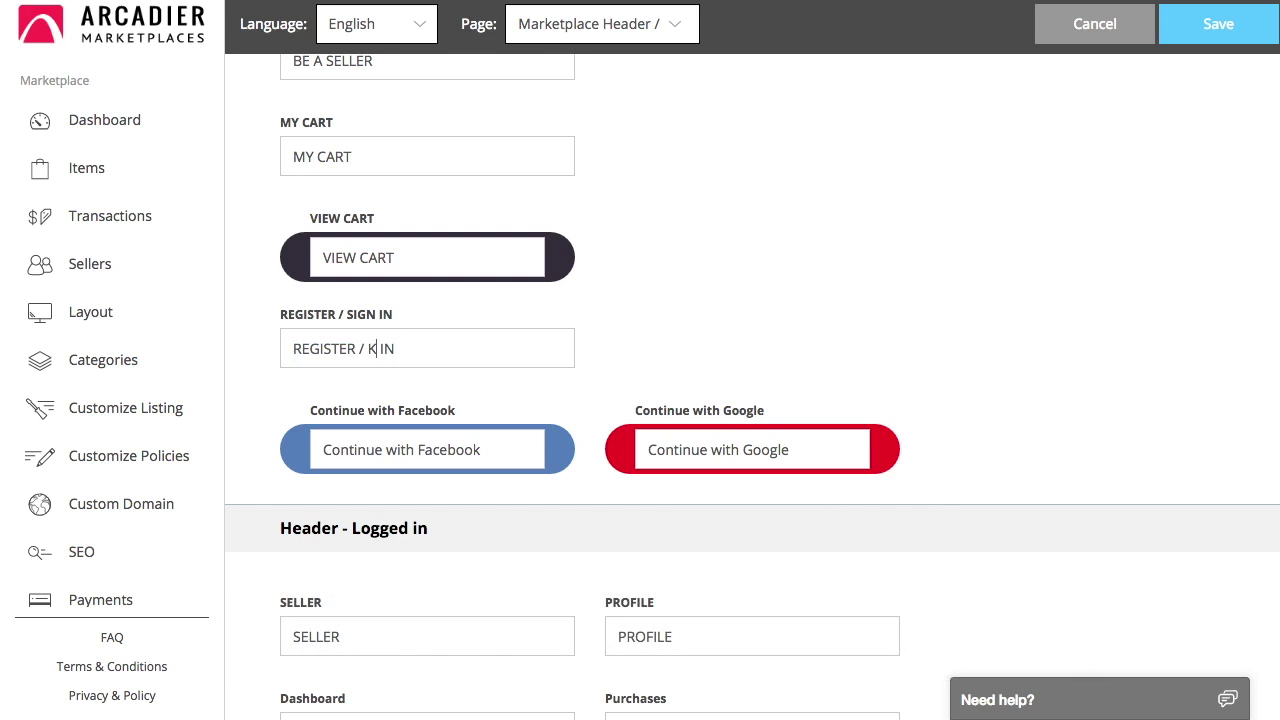
text(OG)
scroll(372, 258, up, 4)
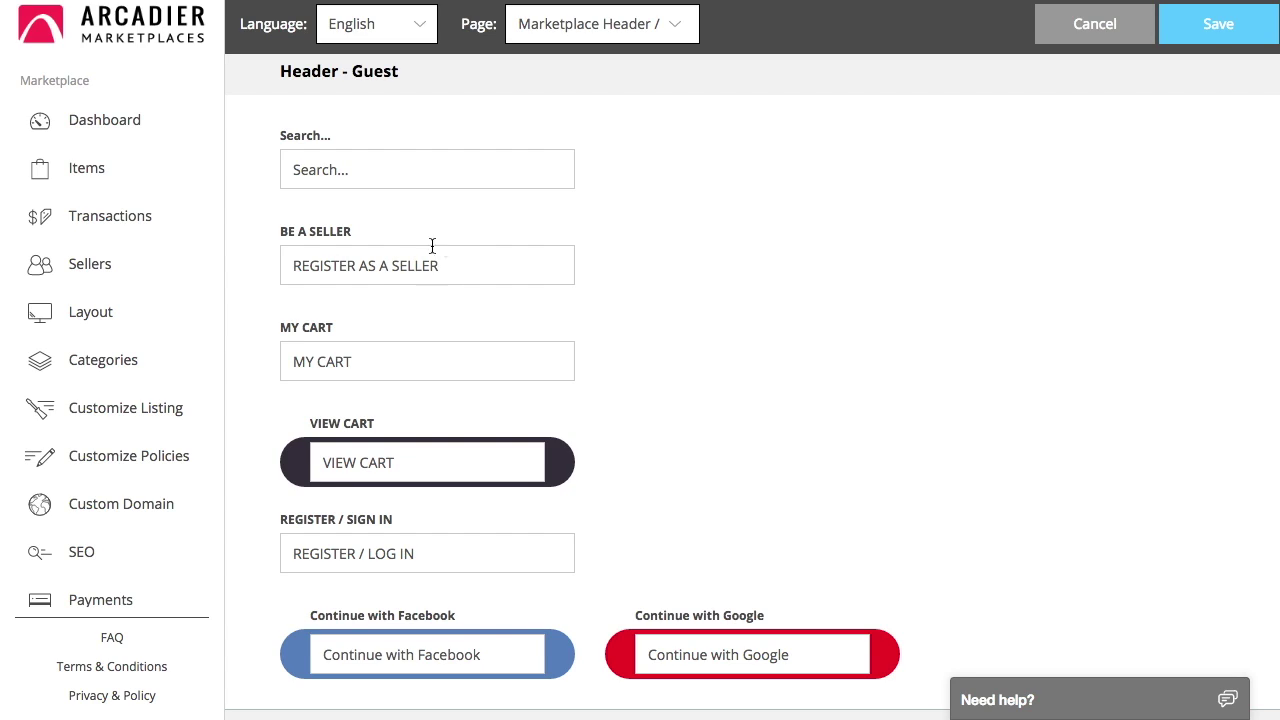
click(1207, 31)
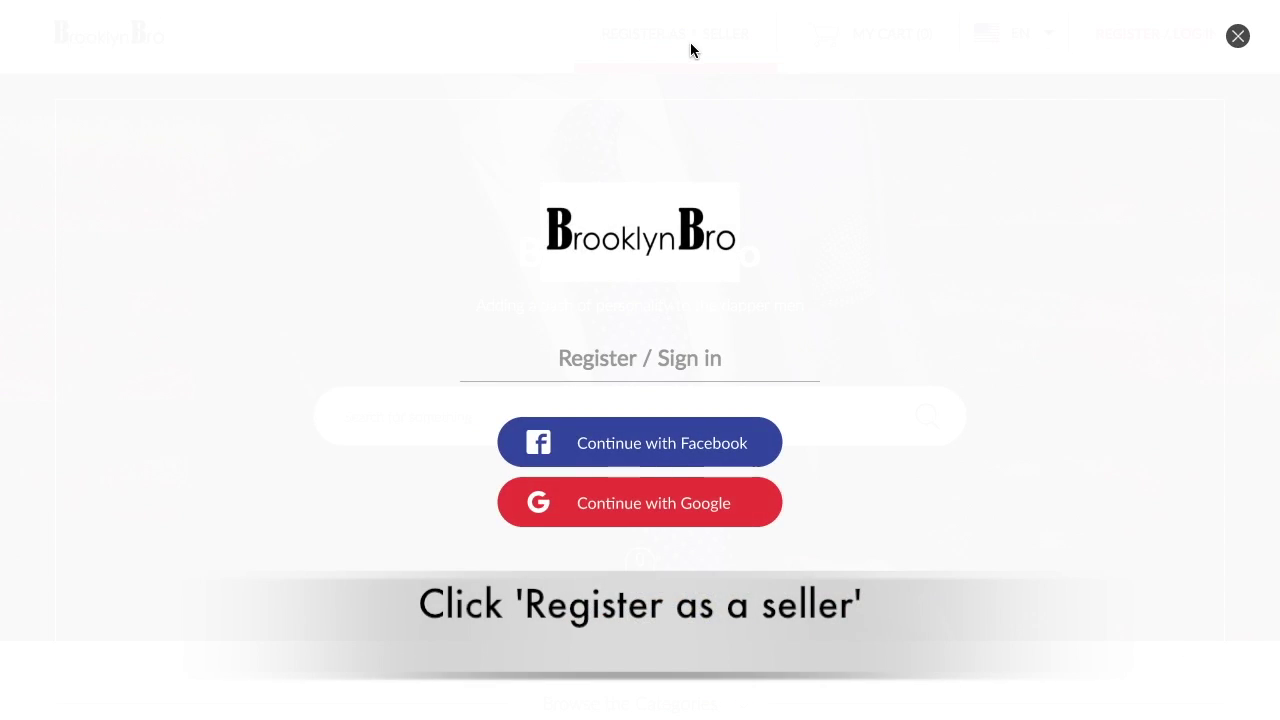
- Register on BrooklynBro with a Google account and start changing the profile picture
click(659, 519)
click(577, 356)
click(571, 404)
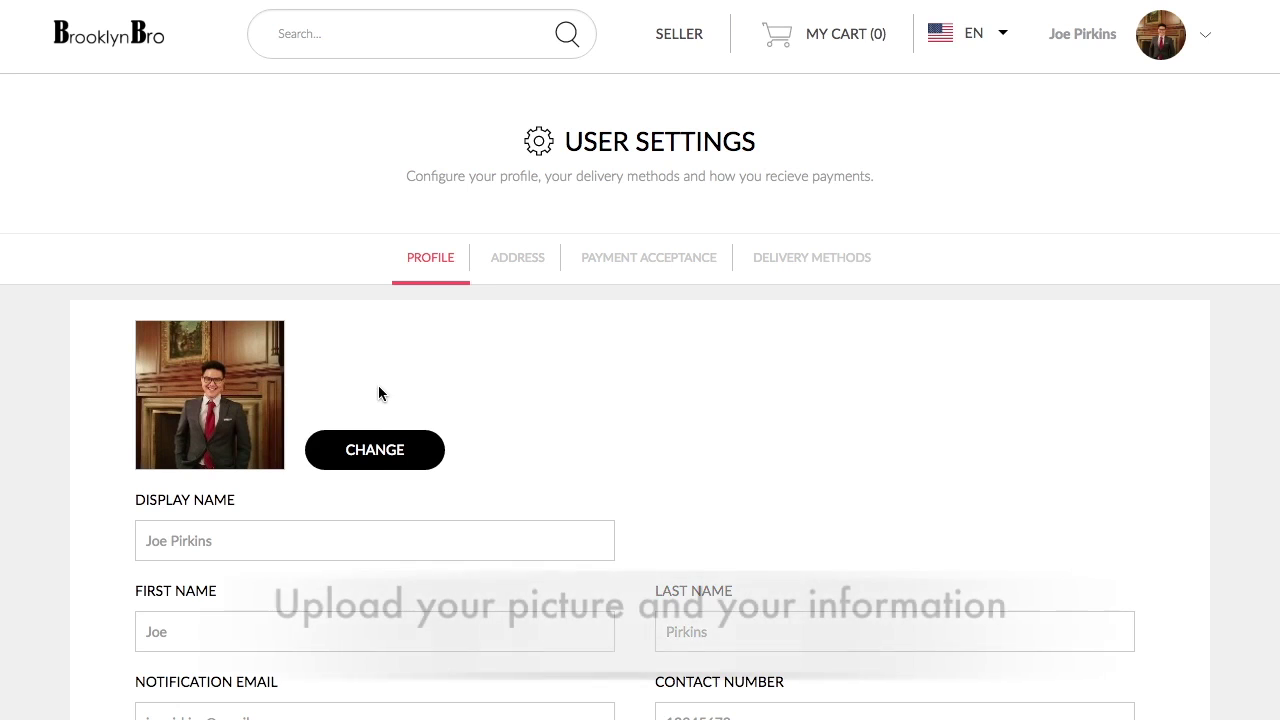
click(375, 449)
- Choose and save the new storefront profile photo
click(565, 305)
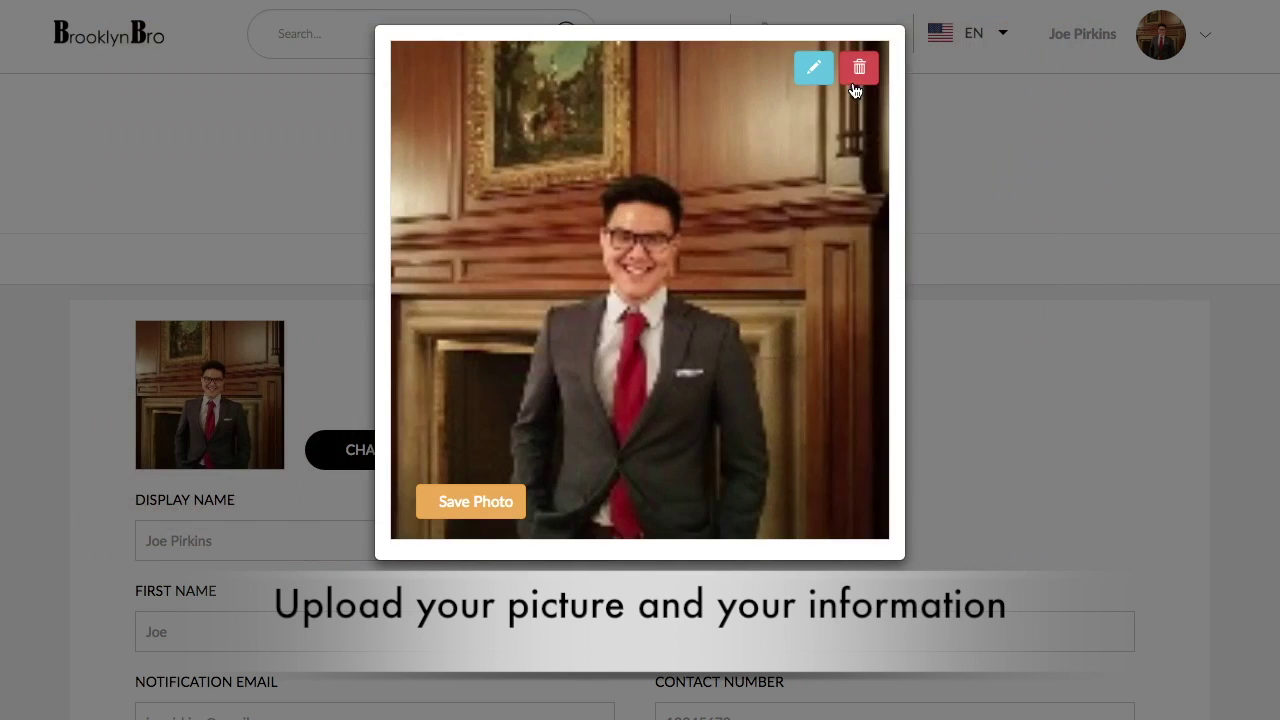
click(477, 500)
scroll(488, 528, down, 3)
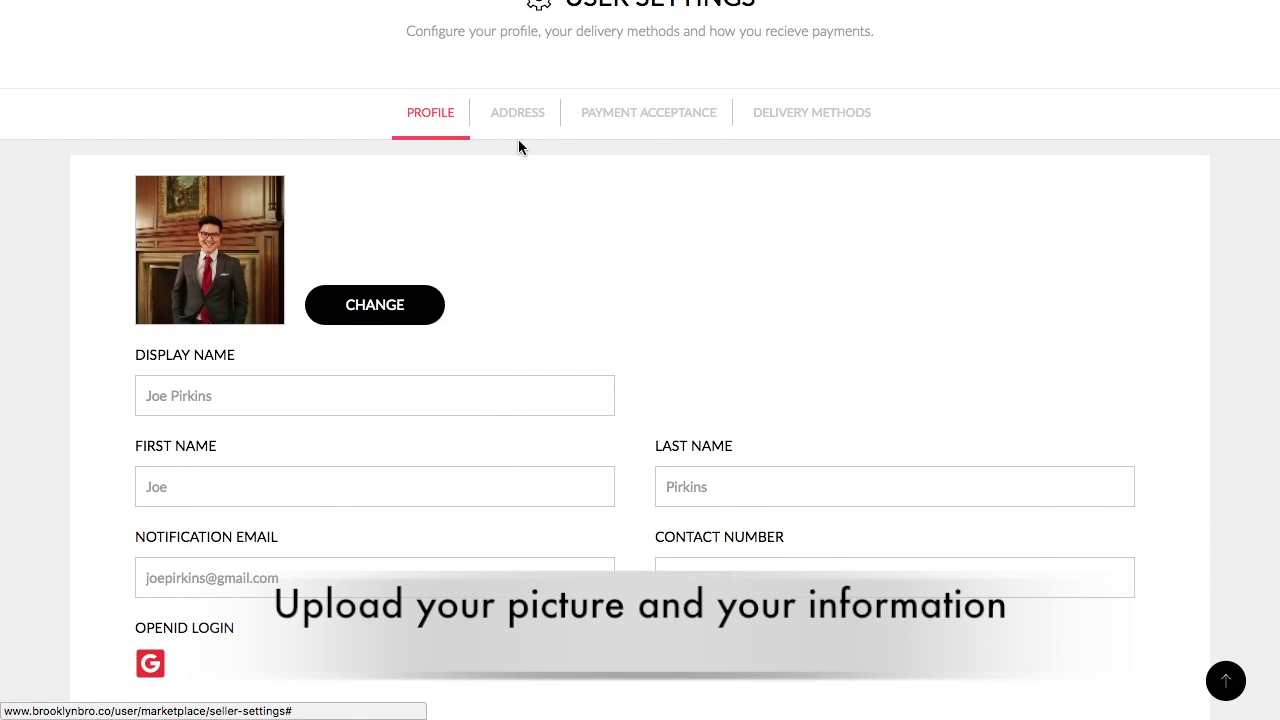
- Link the seller's PayPal account under Payment Acceptance by signing in to PayPal
click(517, 112)
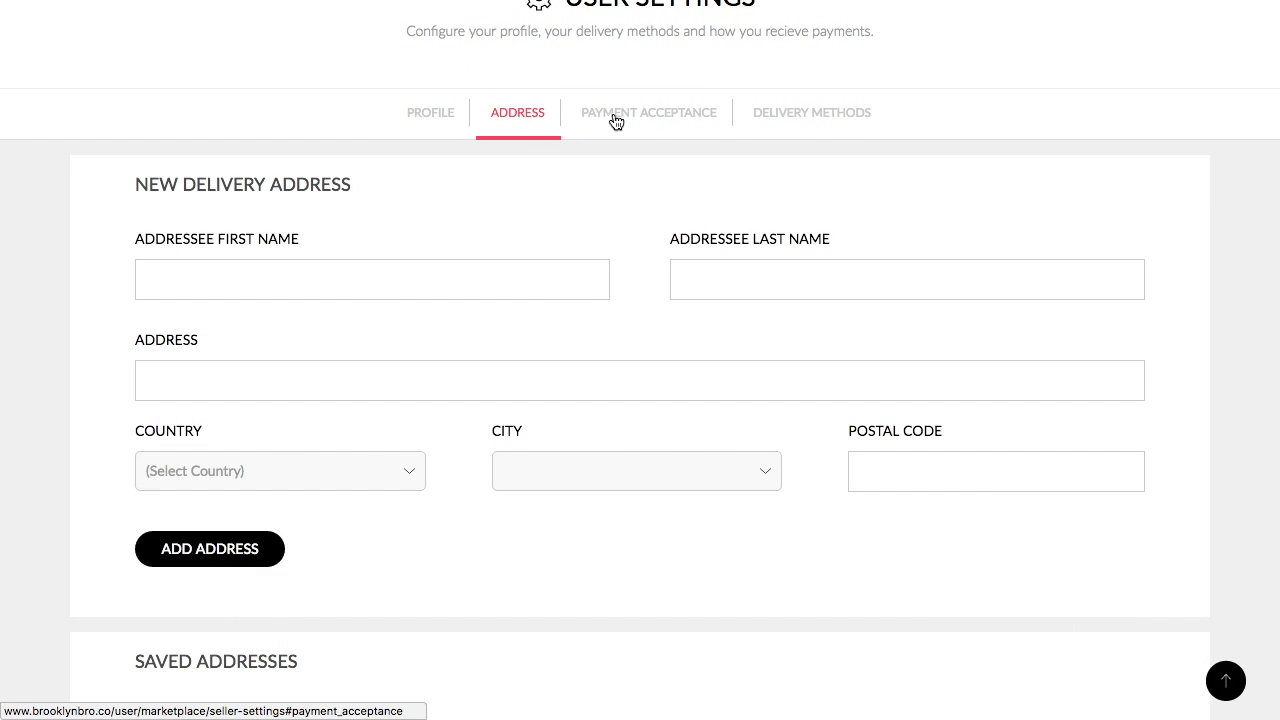
click(616, 121)
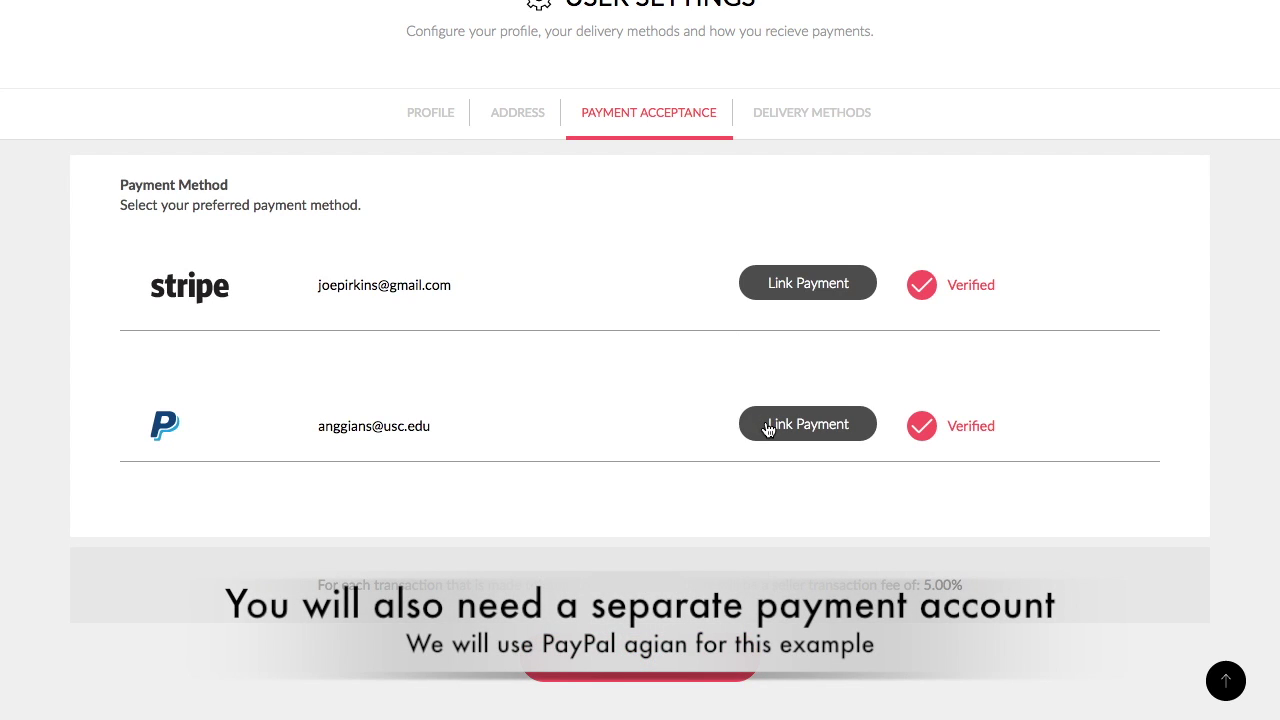
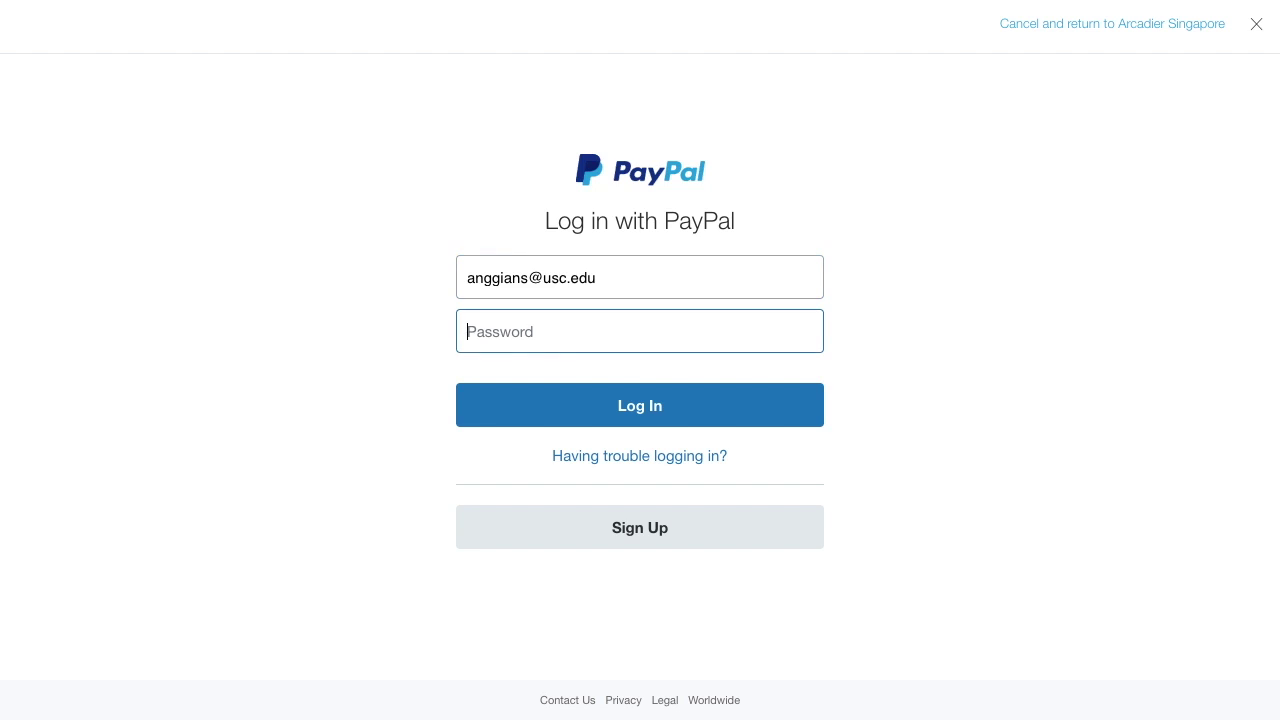
key(Return)
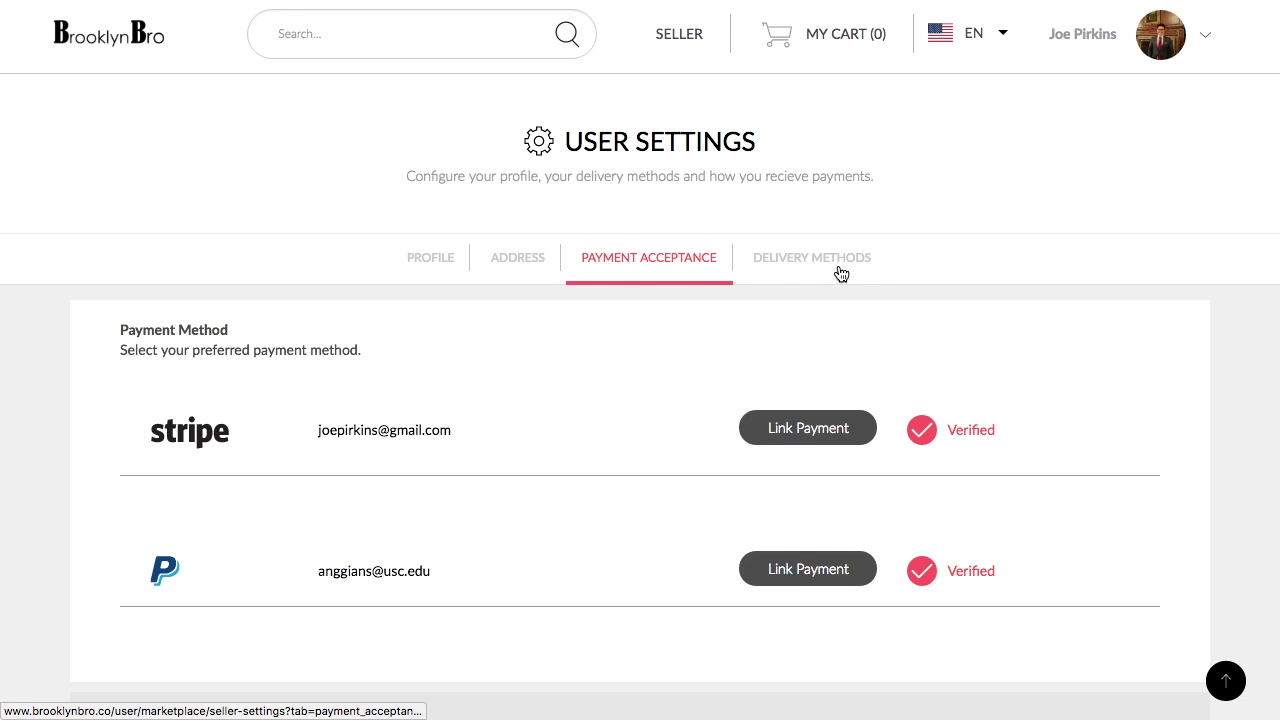
- Add an 'Expedited delivery' option to the delivery methods
click(838, 277)
text(Expedited delivery)
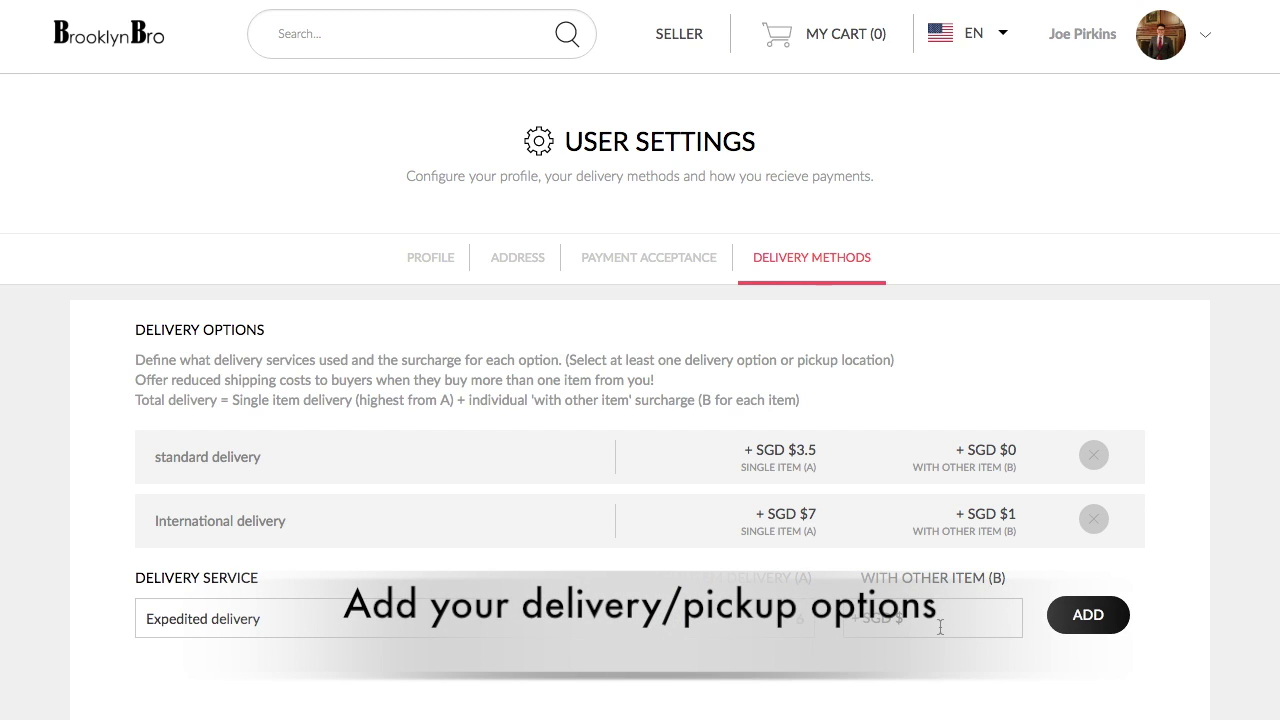
click(1087, 615)
scroll(1068, 618, down, 5)
click(400, 384)
click(1081, 384)
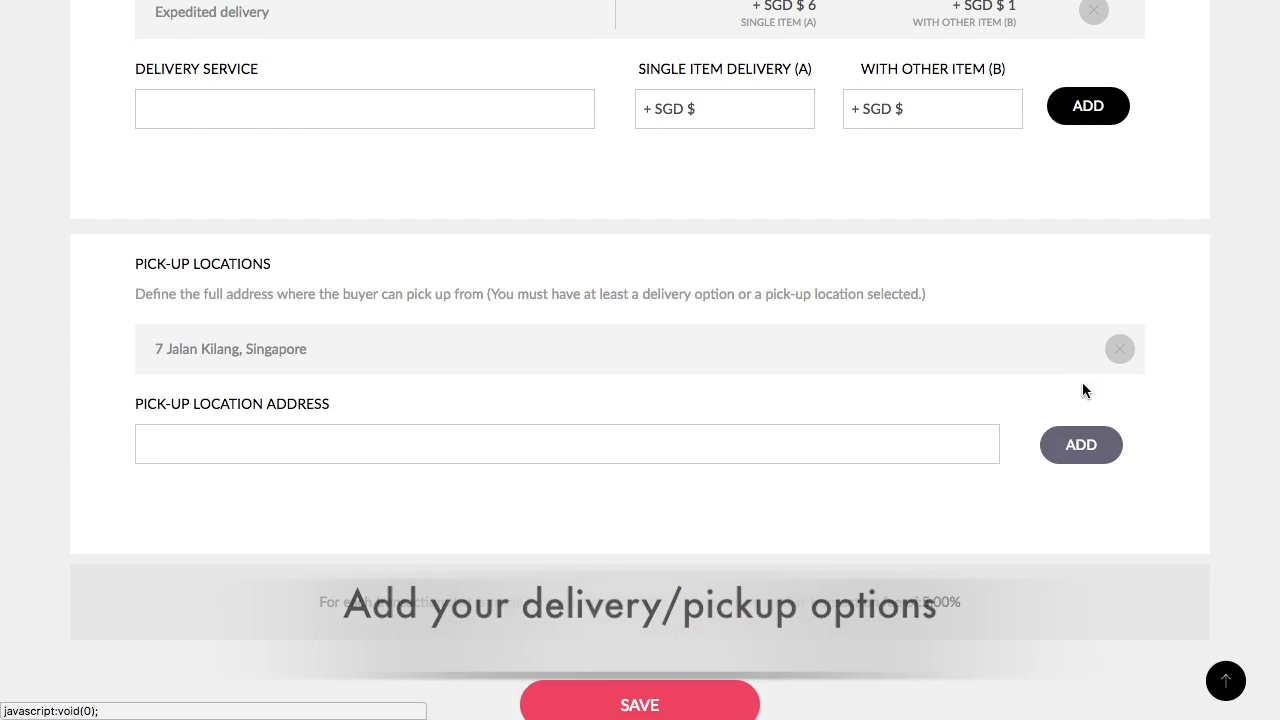
scroll(734, 646, down, 1)
click(640, 670)
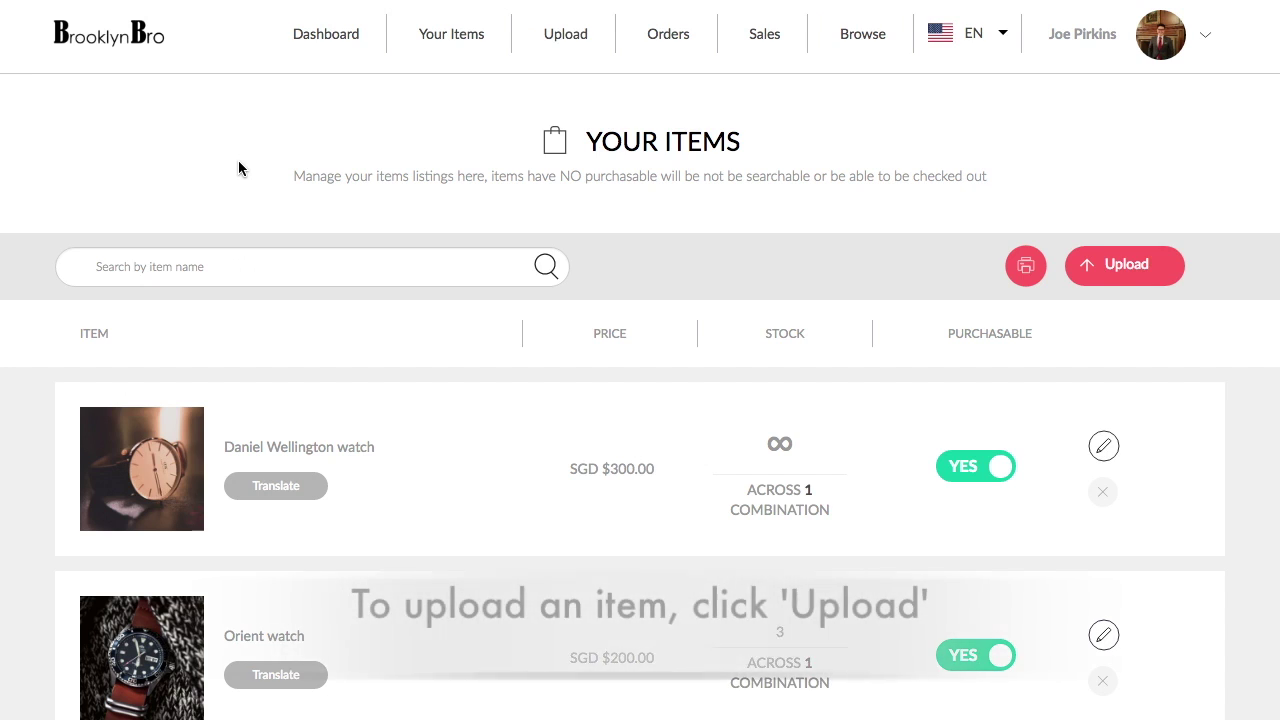
- Start a new item under Hair grooming products > Other hair grooming products named 'Kent comb comb.'
click(562, 40)
click(530, 333)
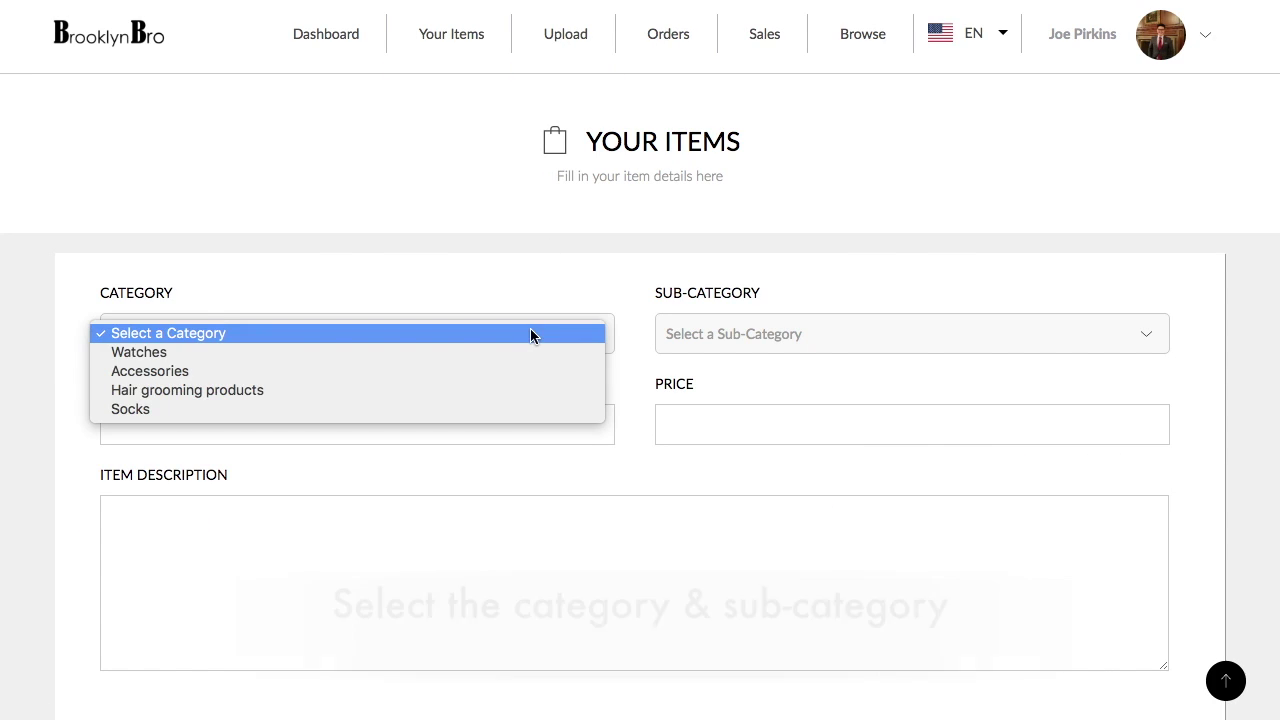
click(521, 389)
click(708, 340)
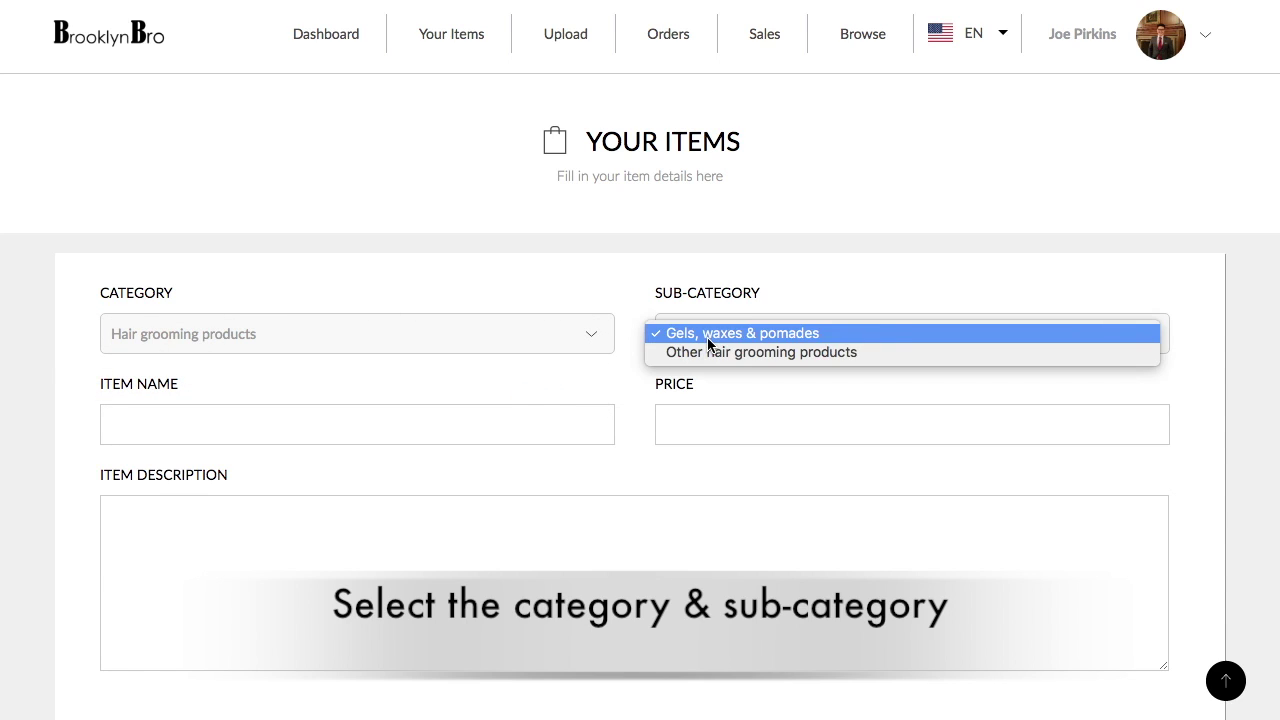
click(707, 353)
click(514, 423)
text(Kent comb)
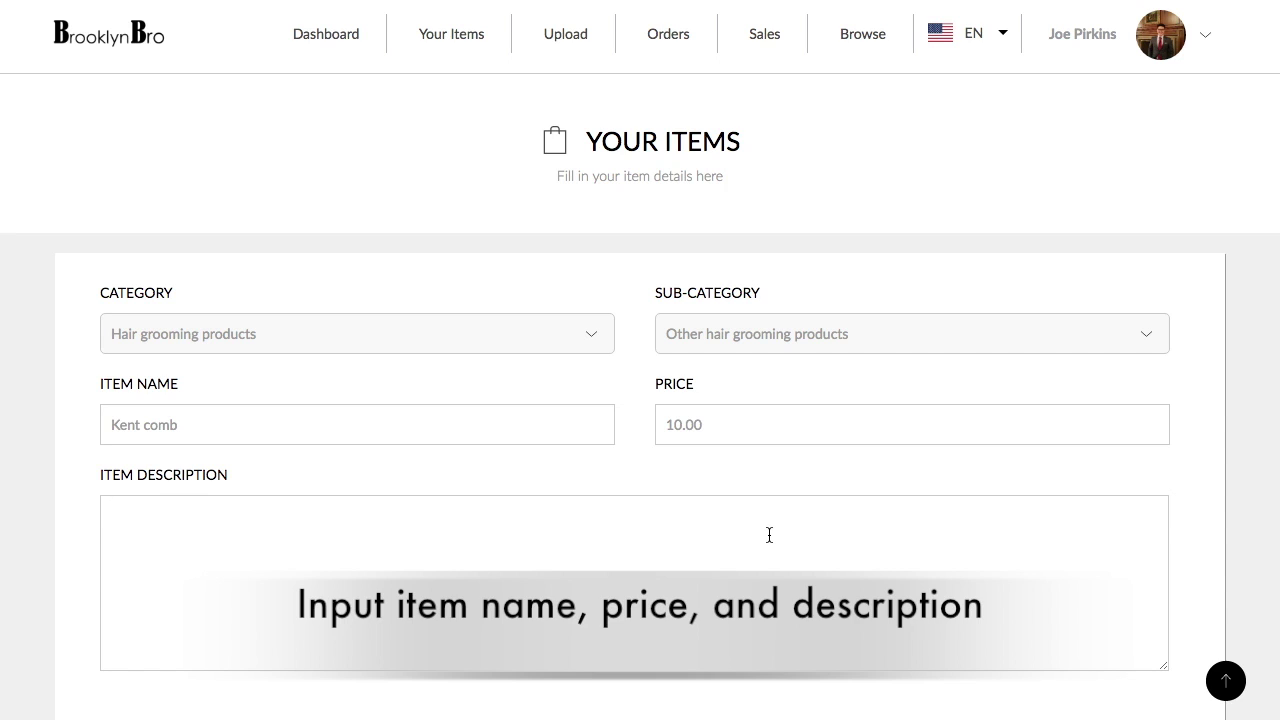
text( comb.)
- Upload and crop the comb photo as the item's cover image
scroll(766, 543, down, 6)
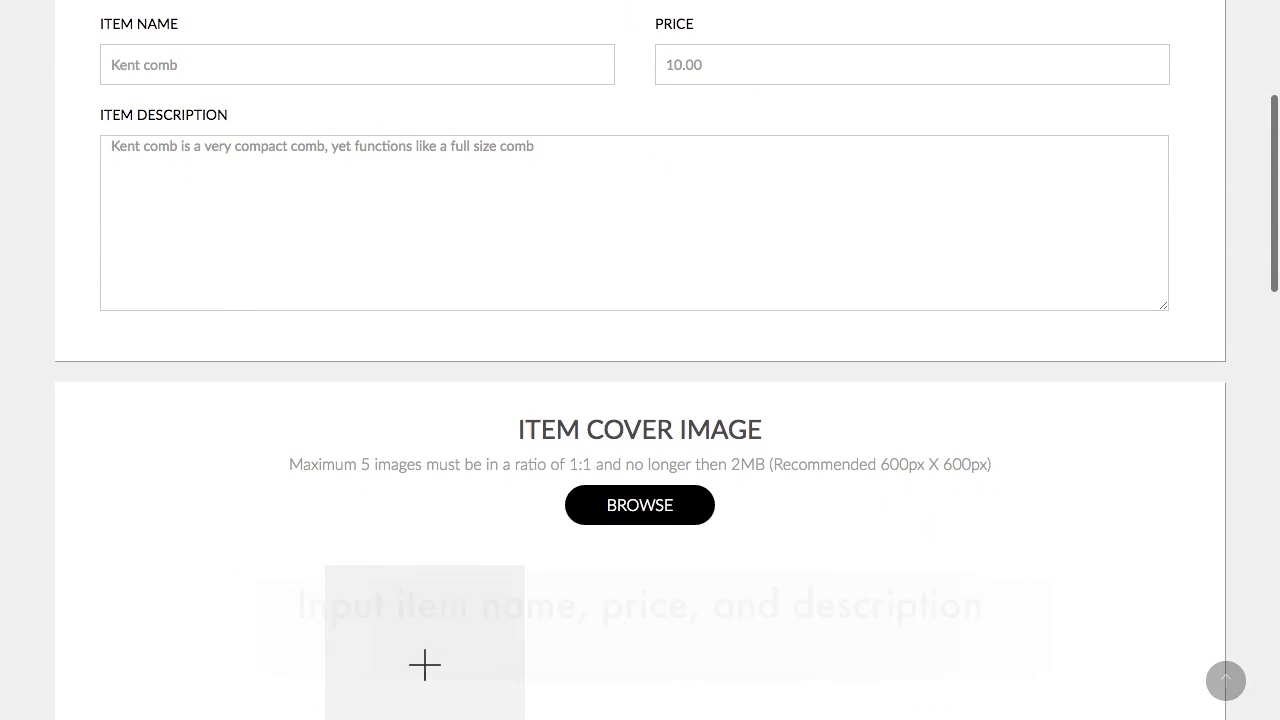
click(428, 428)
click(428, 428)
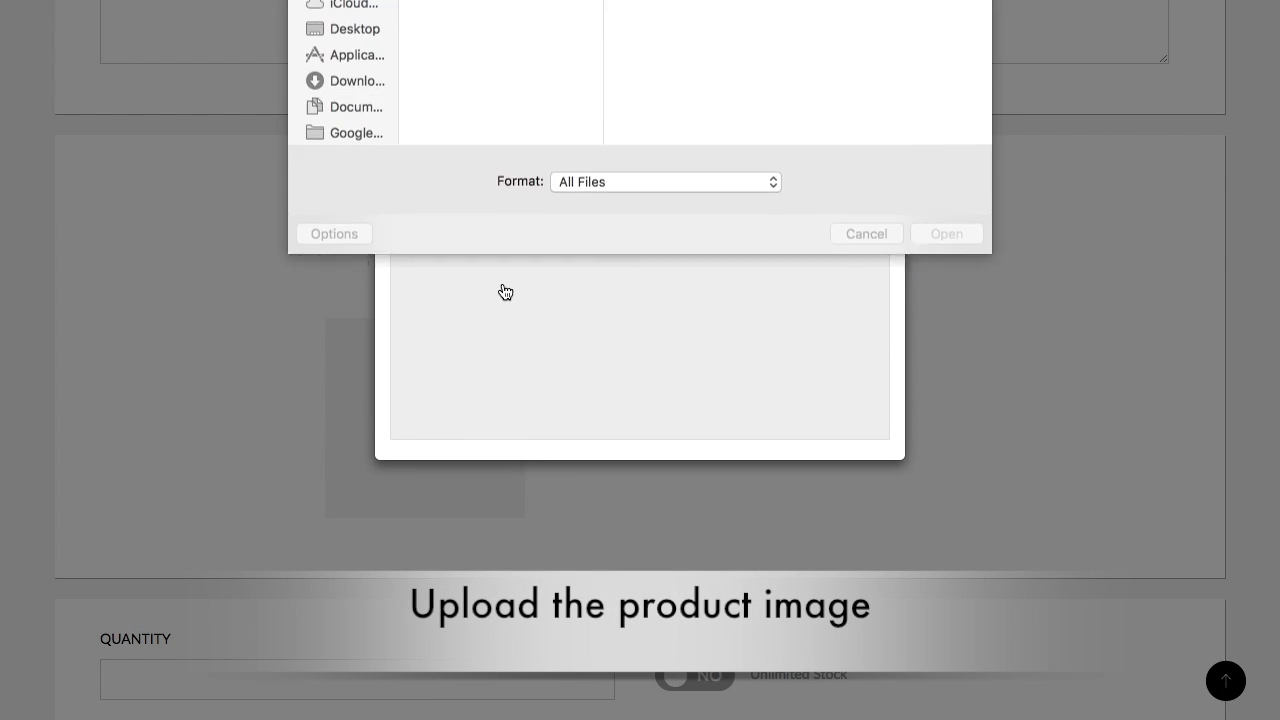
click(479, 131)
key(Return)
click(859, 67)
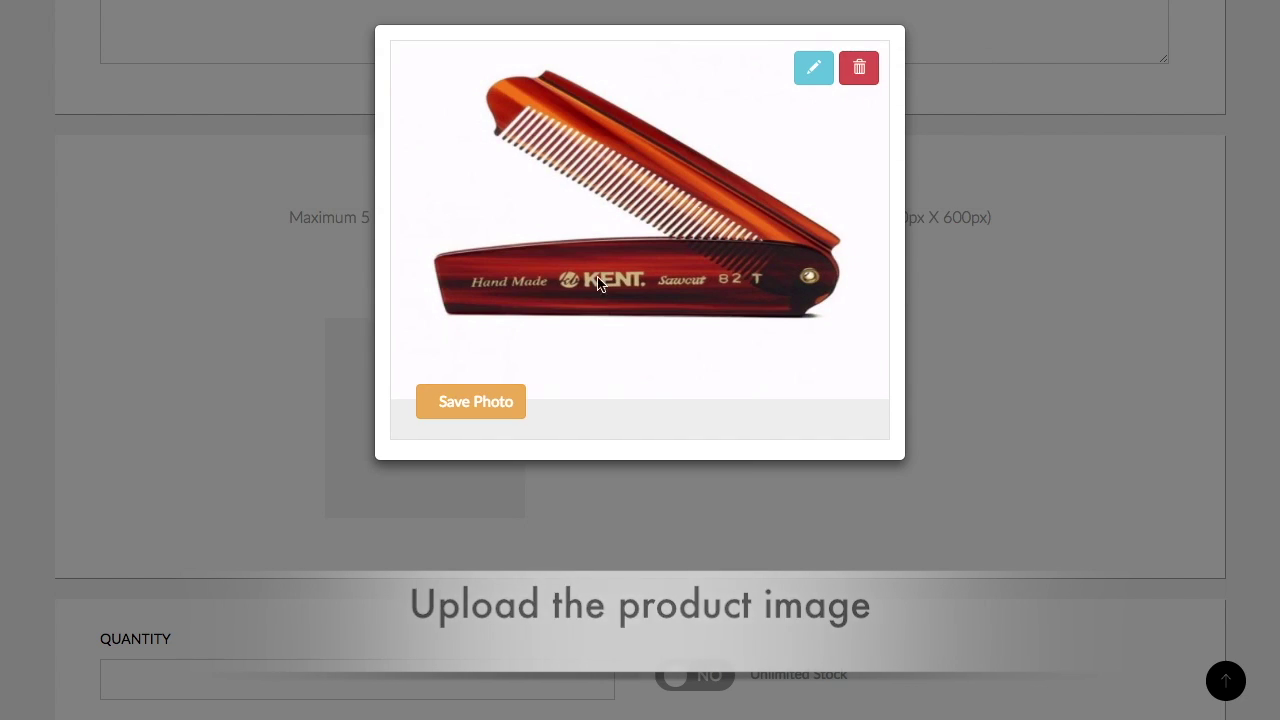
click(458, 405)
scroll(451, 416, down, 3)
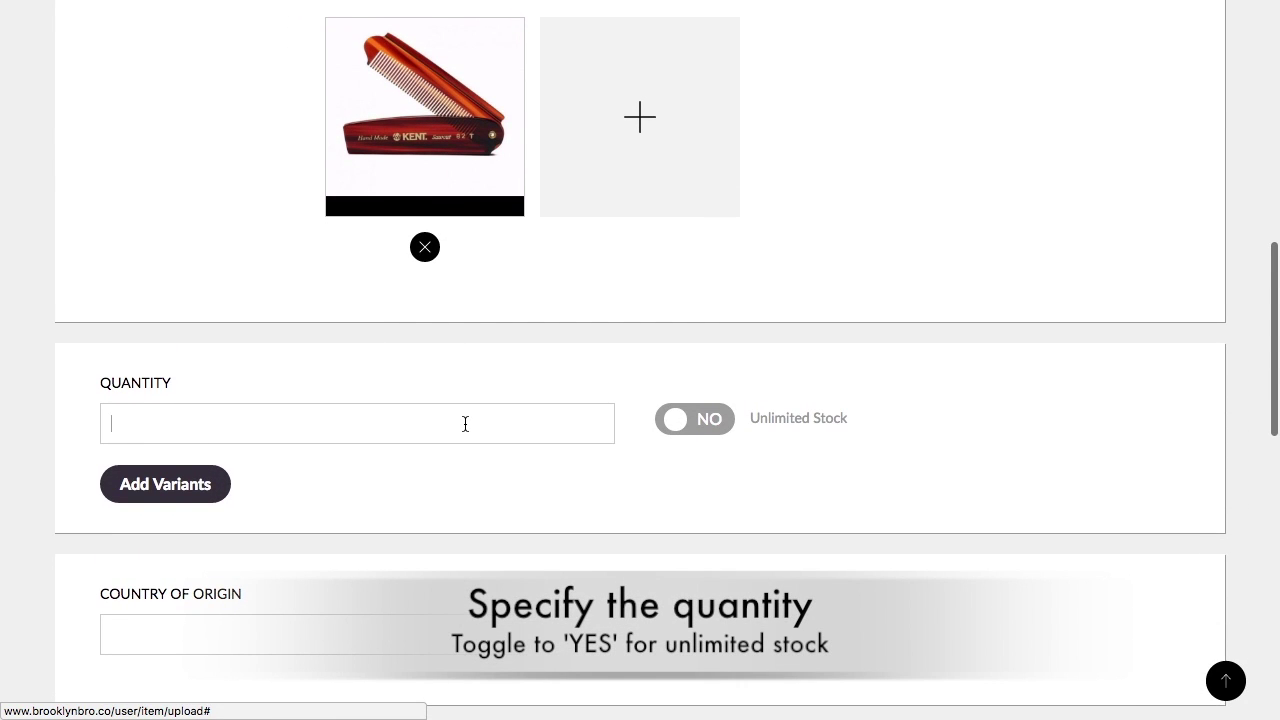
scroll(456, 461, down, 3)
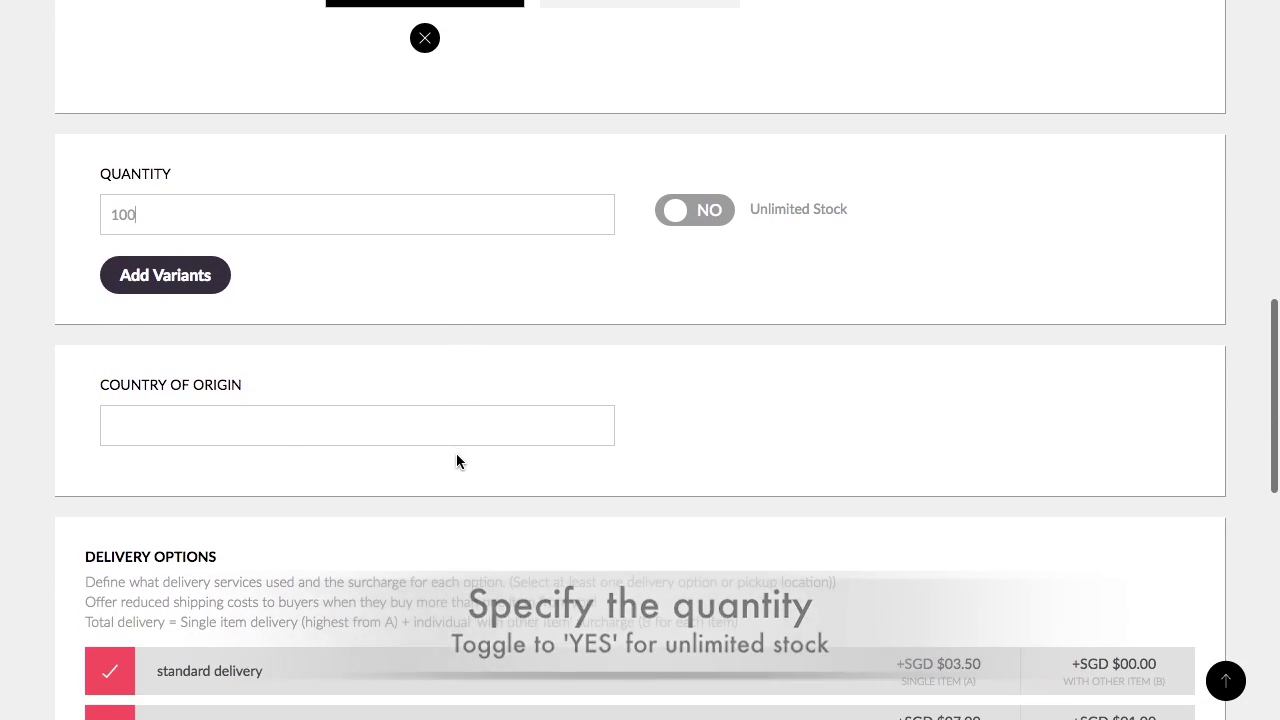
click(447, 428)
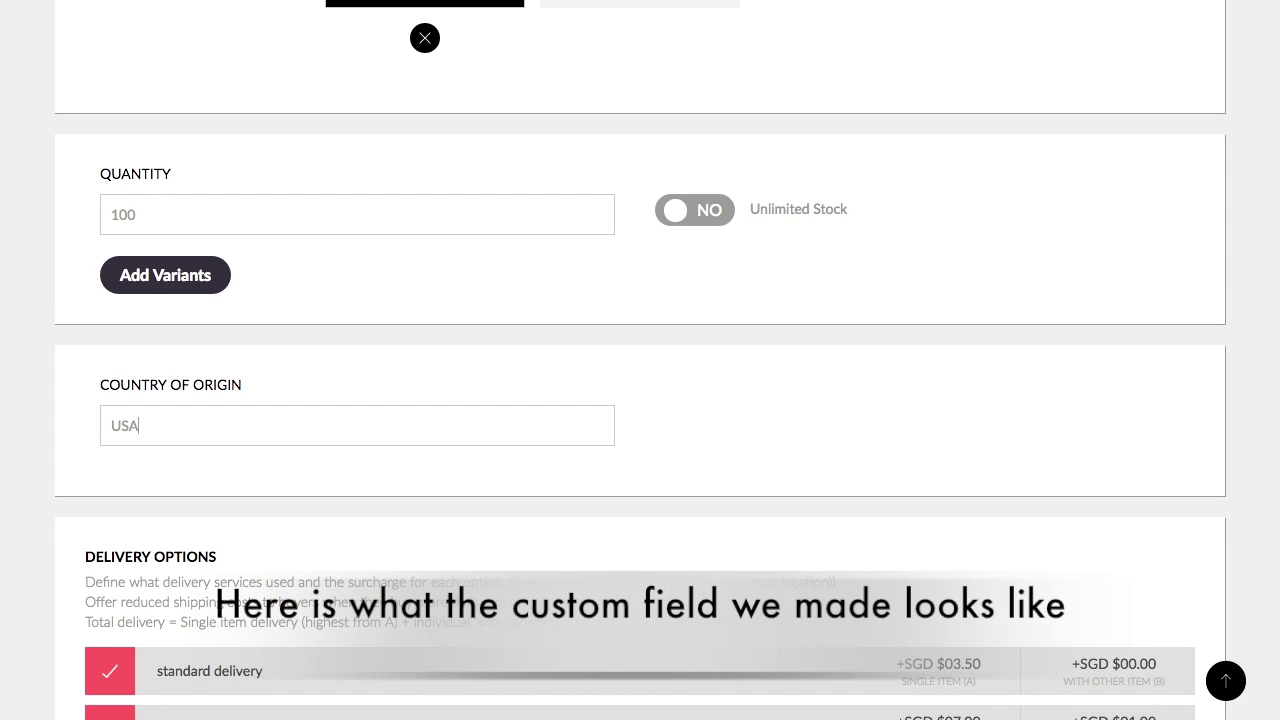
scroll(640, 400, down, 3)
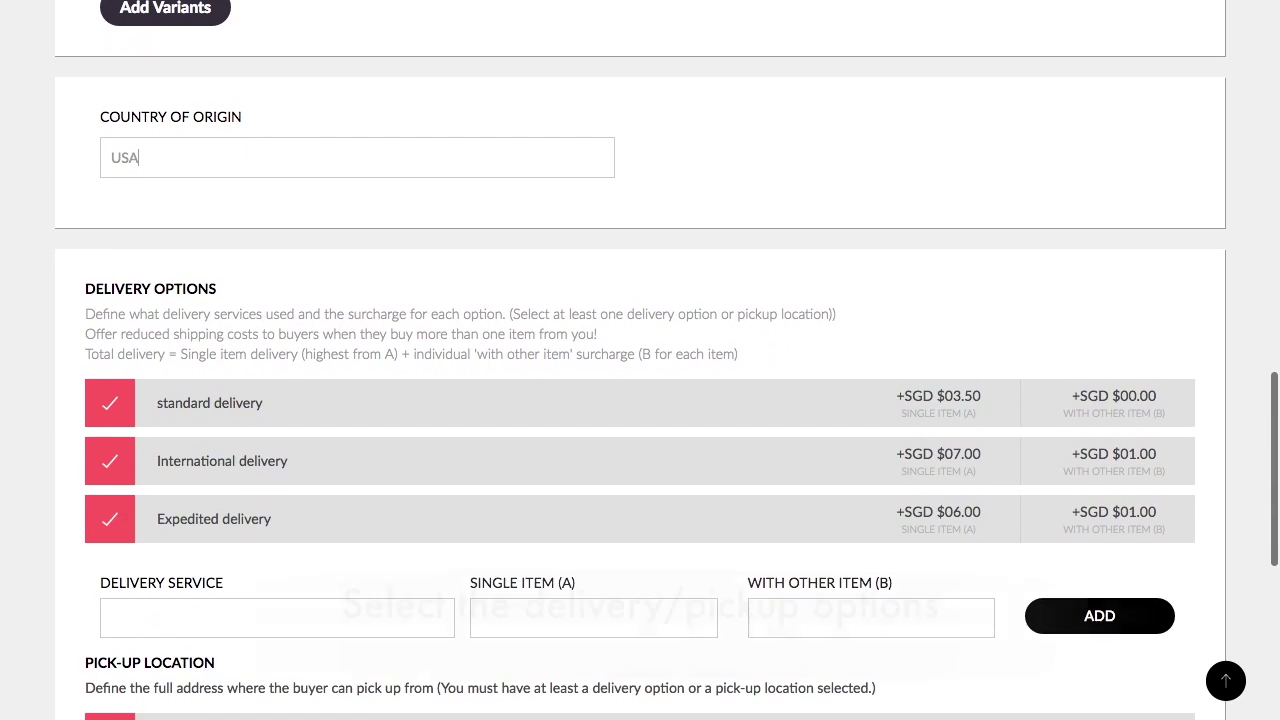
click(108, 472)
scroll(109, 600, down, 2)
click(109, 659)
scroll(400, 600, down, 4)
click(664, 537)
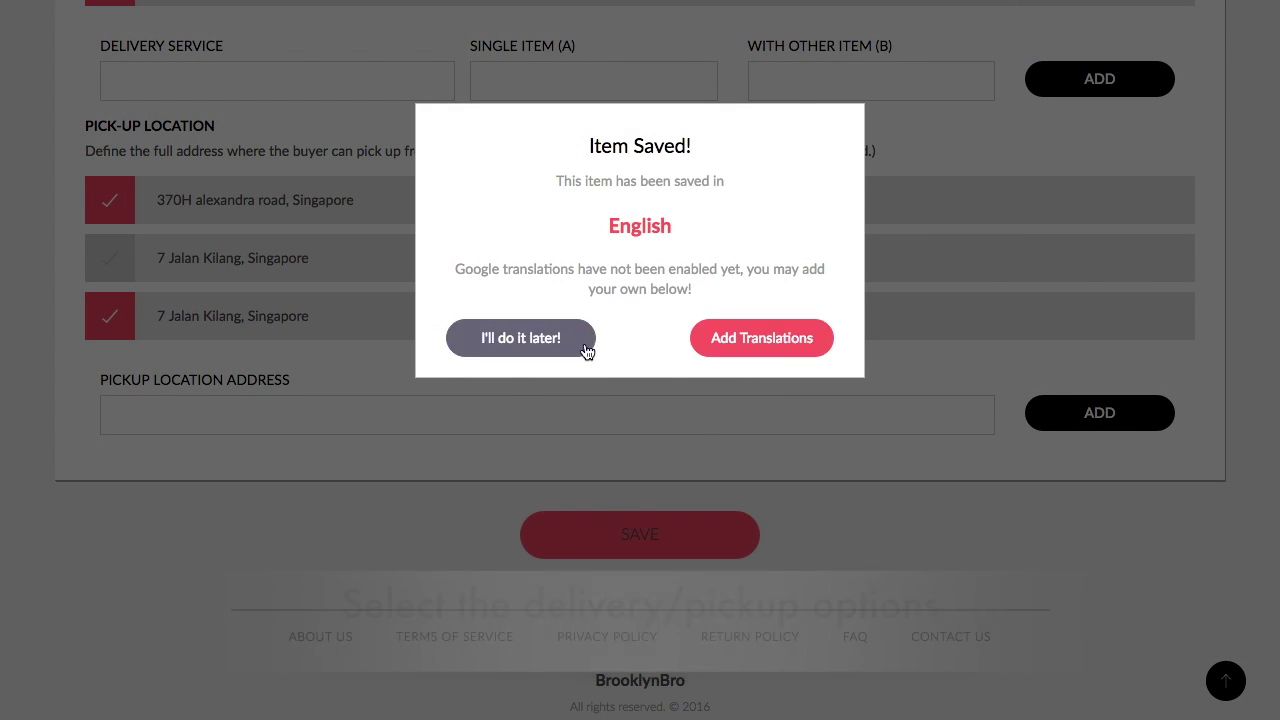
- Skip translations and scroll the homepage to the latest items showing the Kent comb at SGD $10.00
click(583, 345)
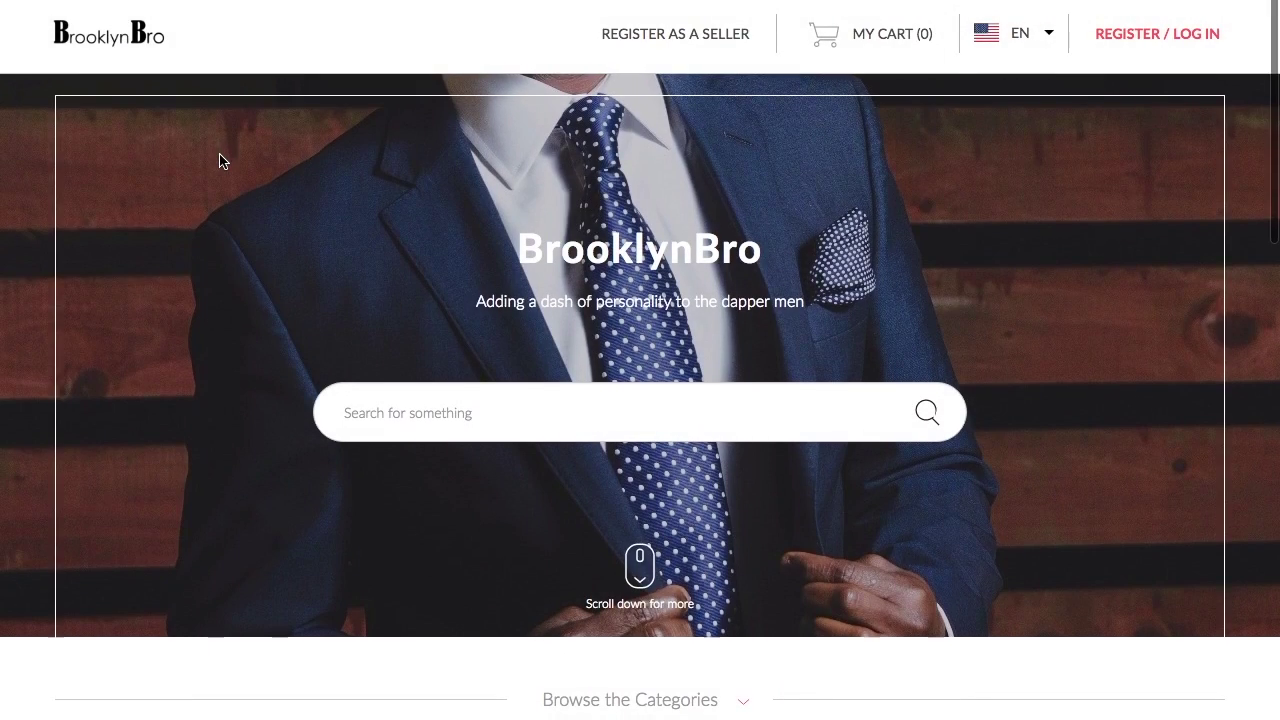
scroll(222, 161, down, 3)
scroll(222, 161, down, 3)
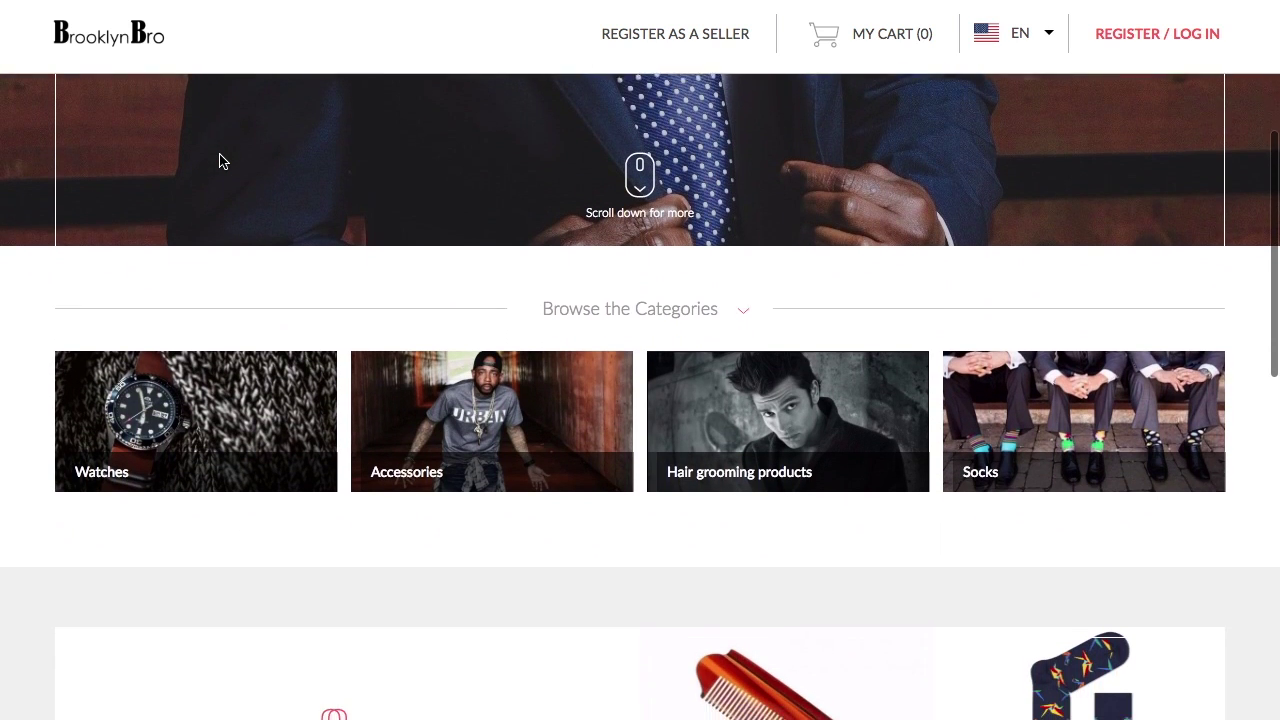
scroll(220, 161, down, 4)
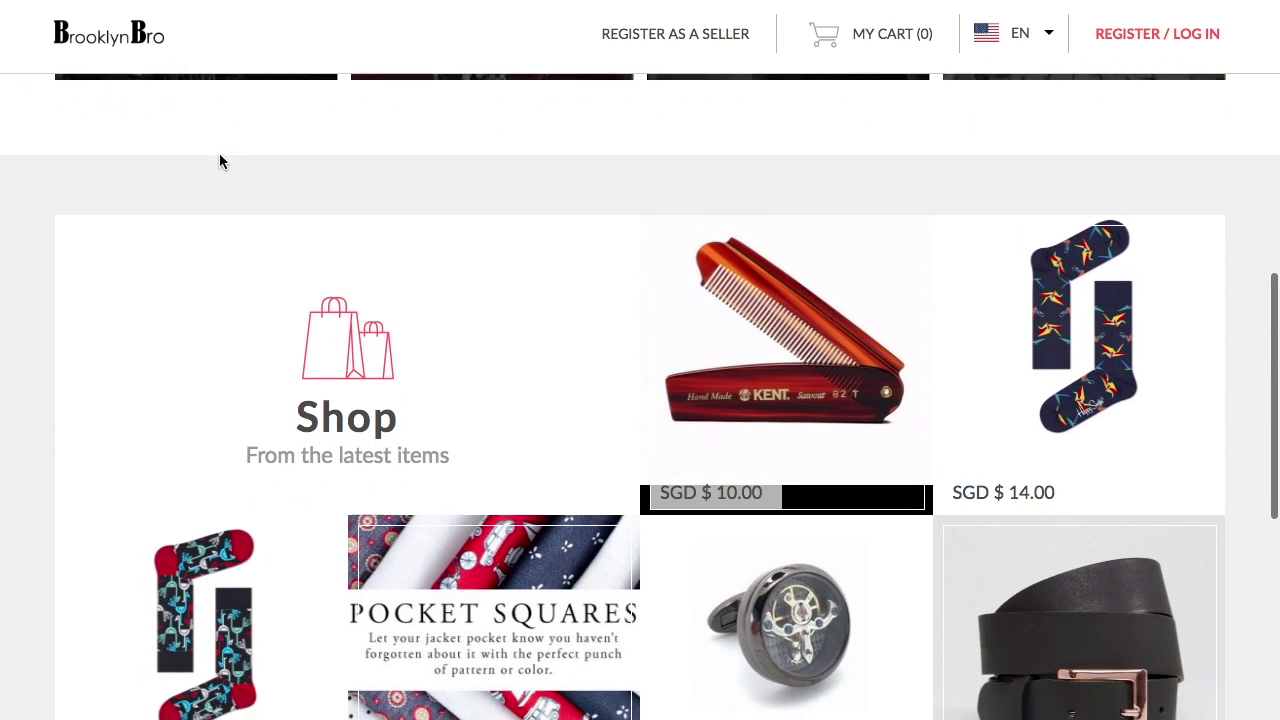